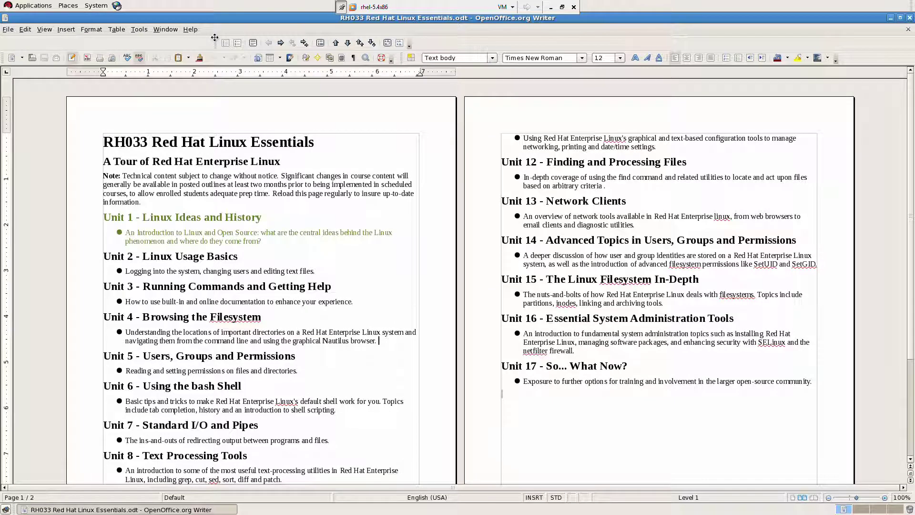
- Move the navigation toolbar, then remove it from Writer with Close Toolbar
drag(214, 42, 319, 43)
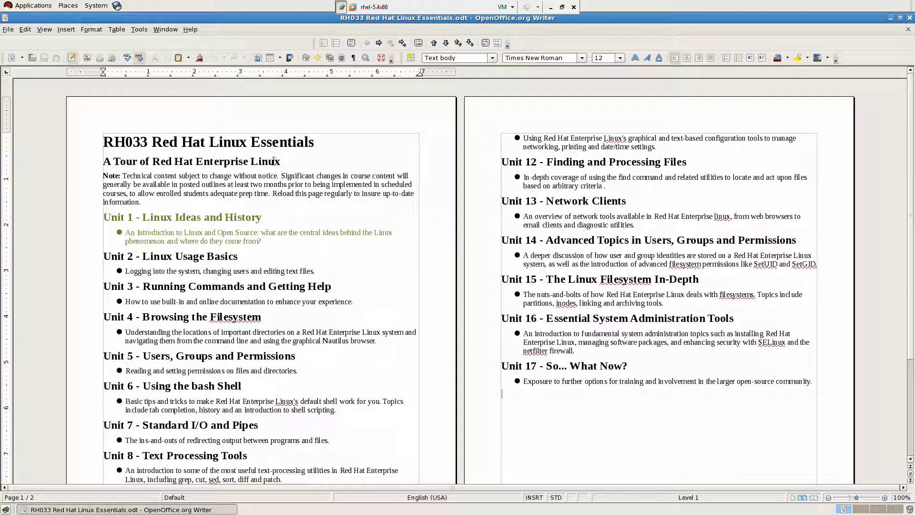
scroll(274, 161, down, 3)
scroll(273, 161, up, 1)
scroll(273, 161, down, 3)
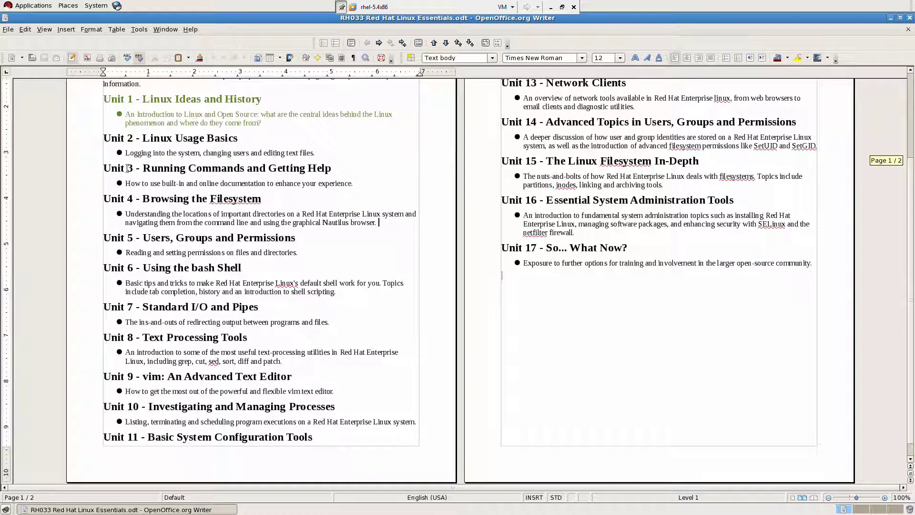
click(508, 43)
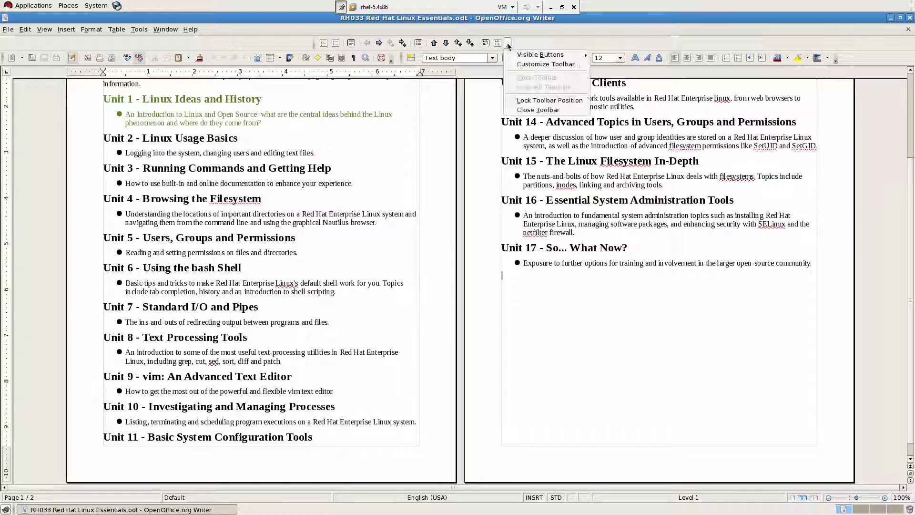
click(538, 109)
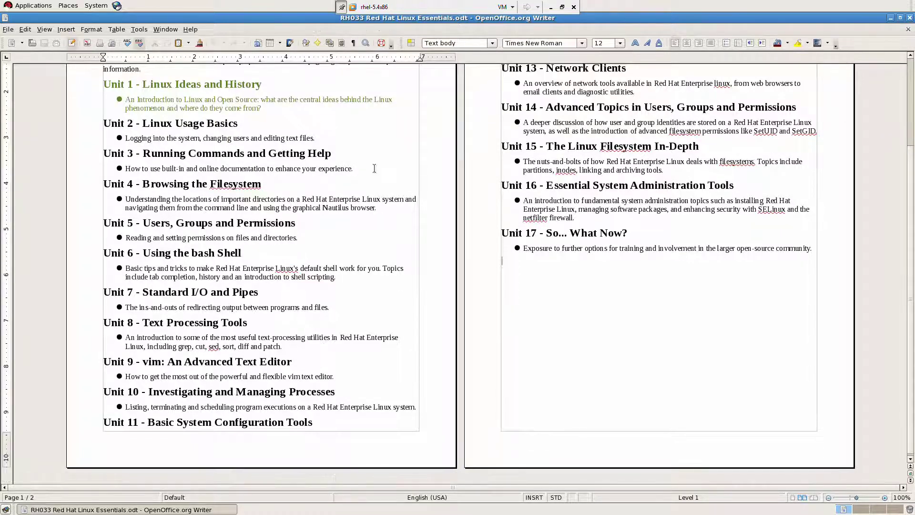
scroll(350, 179, up, 2)
scroll(286, 172, down, 1)
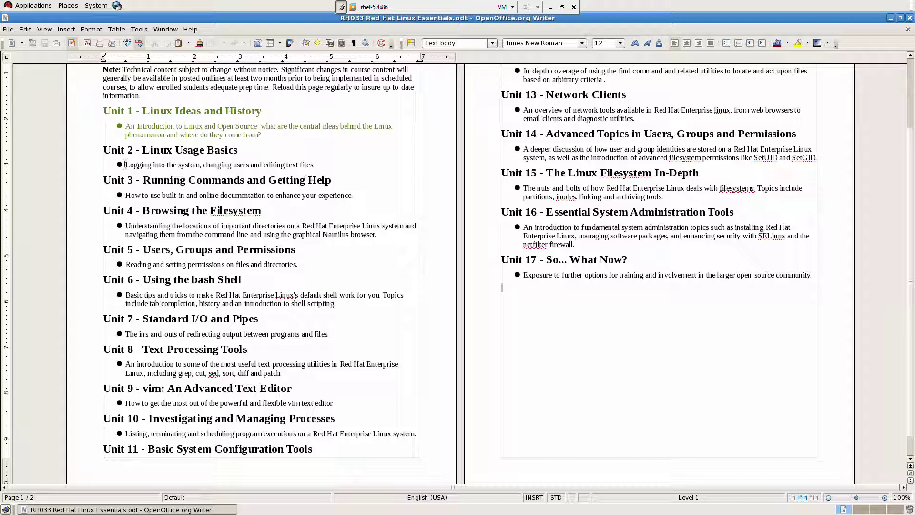
- Select and deselect the Unit 2 bullet text, then close the RH033 document and Writer
drag(125, 164, 178, 165)
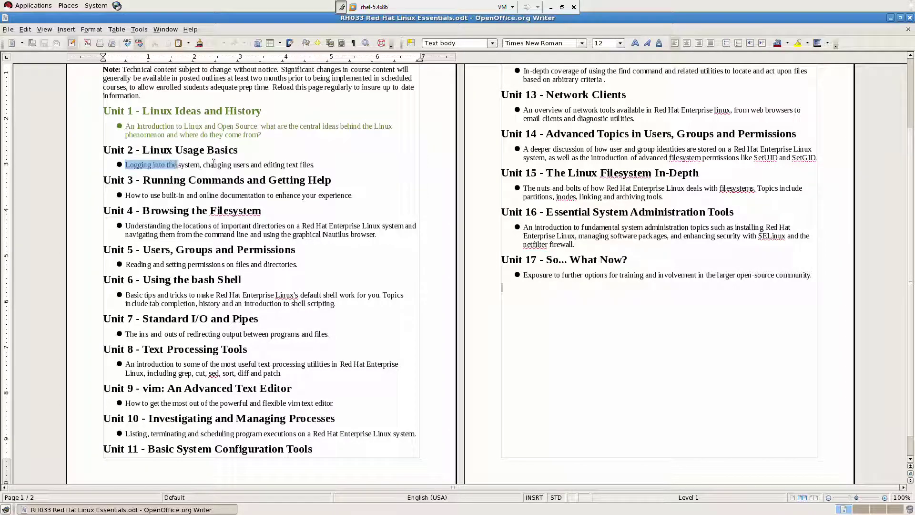
click(214, 165)
click(910, 18)
click(517, 123)
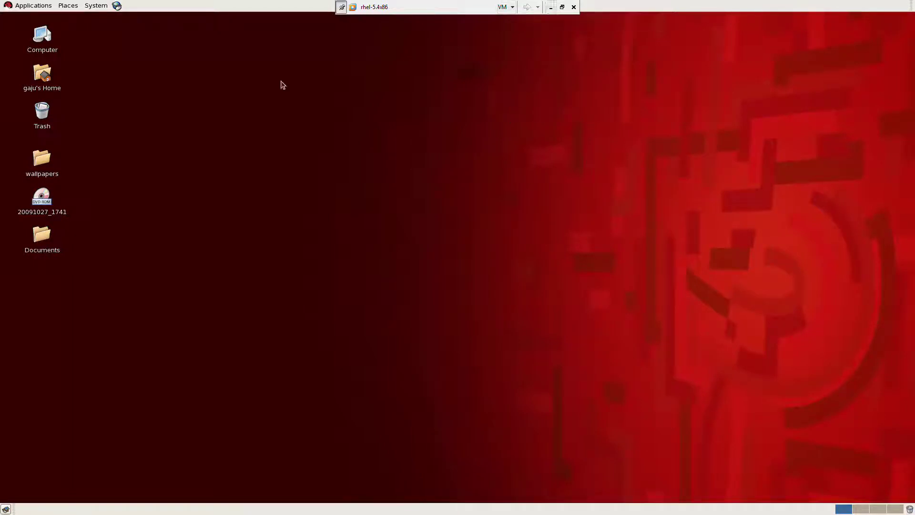
- Start a shutdown from the System menu, cancel it, then log out of GNOME instead
click(100, 9)
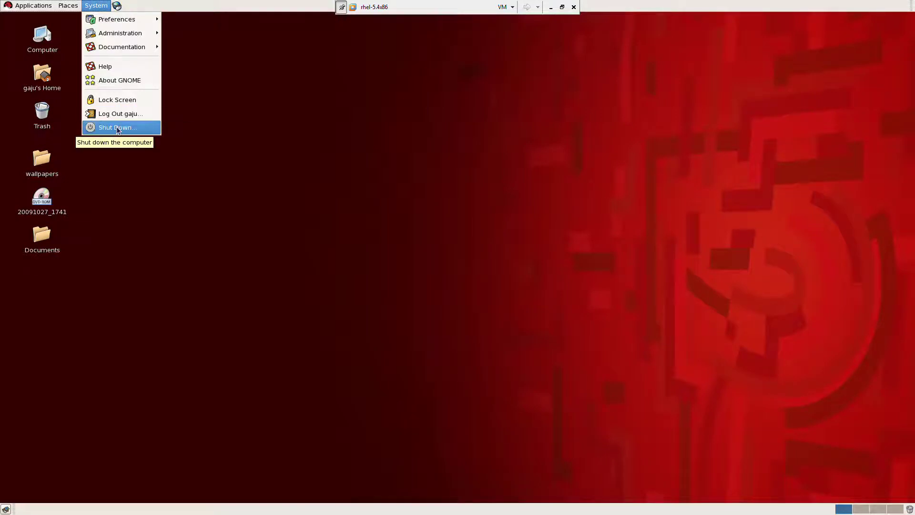
click(117, 127)
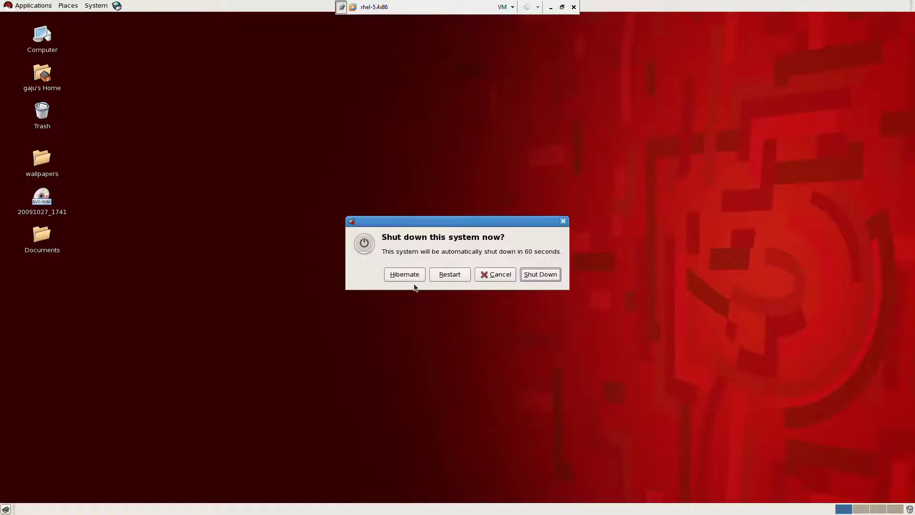
click(499, 277)
click(98, 10)
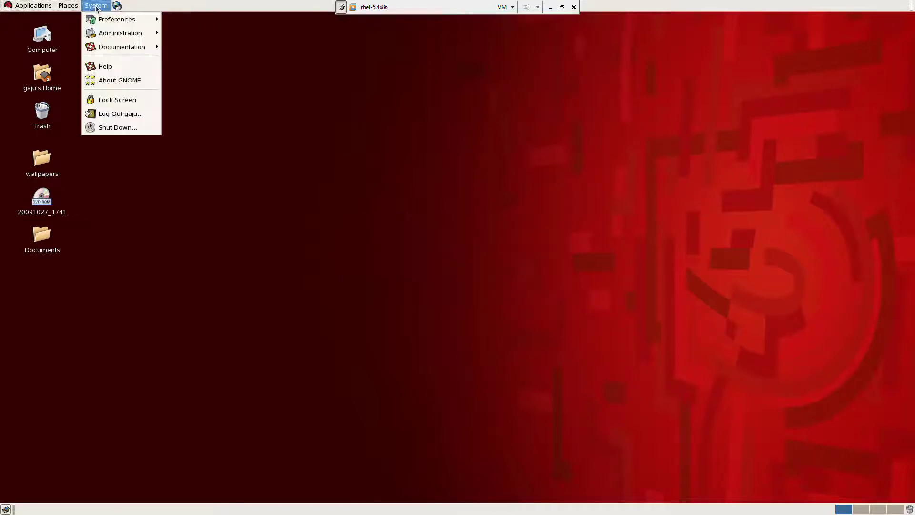
click(127, 114)
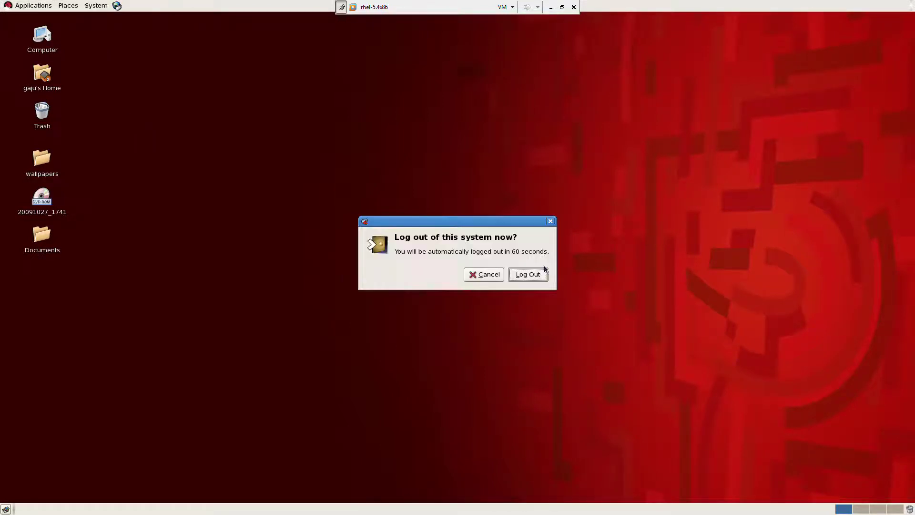
click(528, 275)
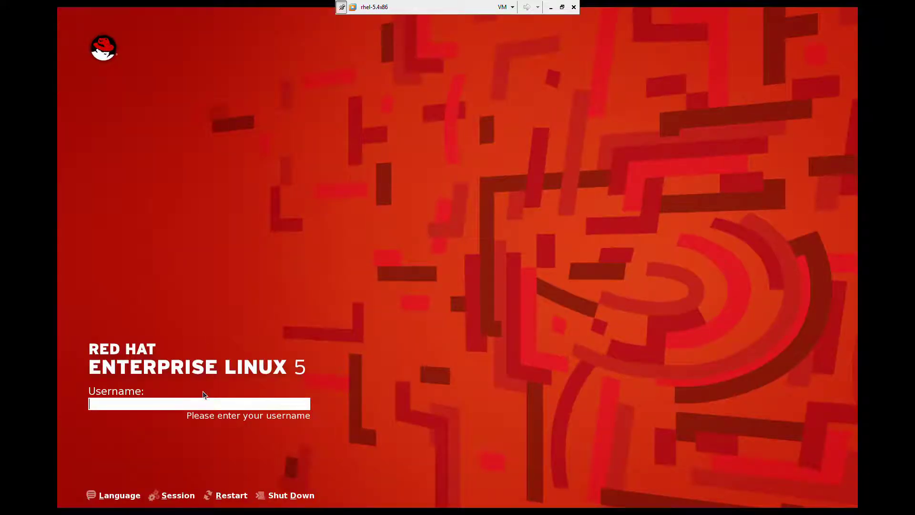
- Log in as root with the root password
key(Return)
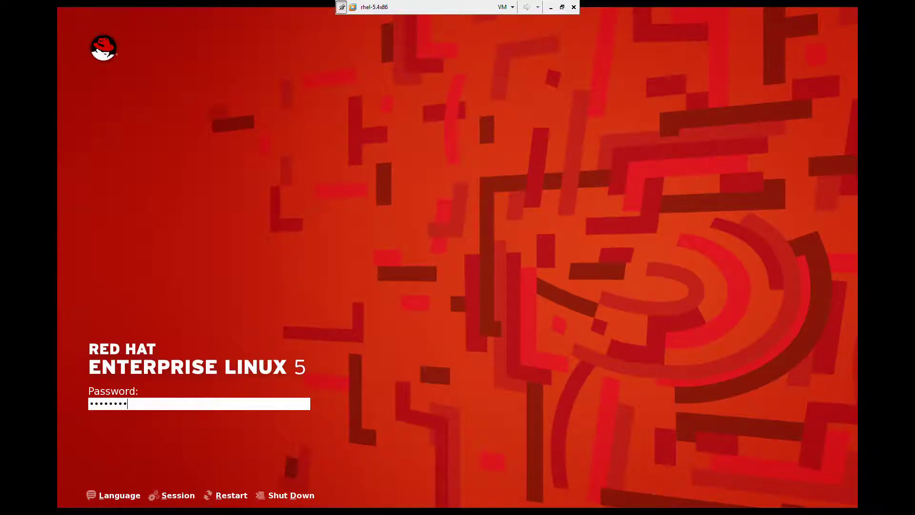
key(Return)
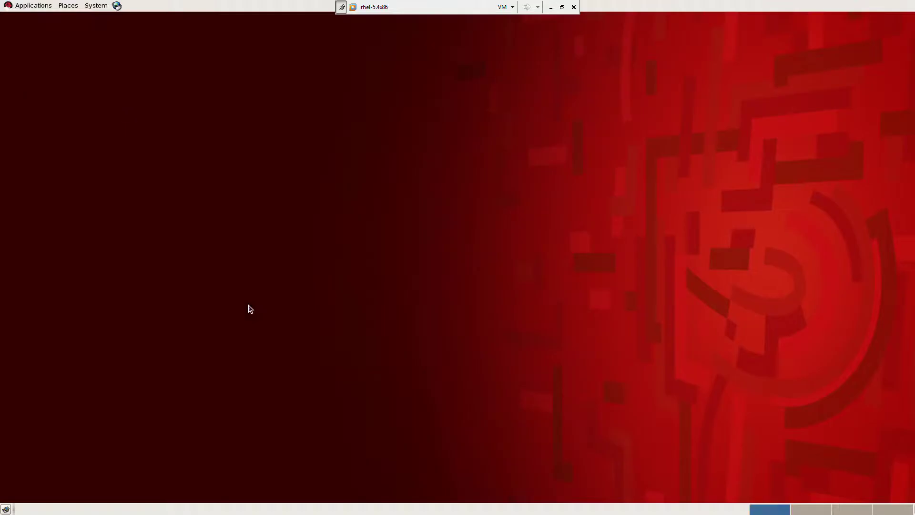
- Log straight back out, dismiss the short-session warning, and show the Session type chooser
click(96, 5)
click(110, 117)
click(528, 274)
click(489, 288)
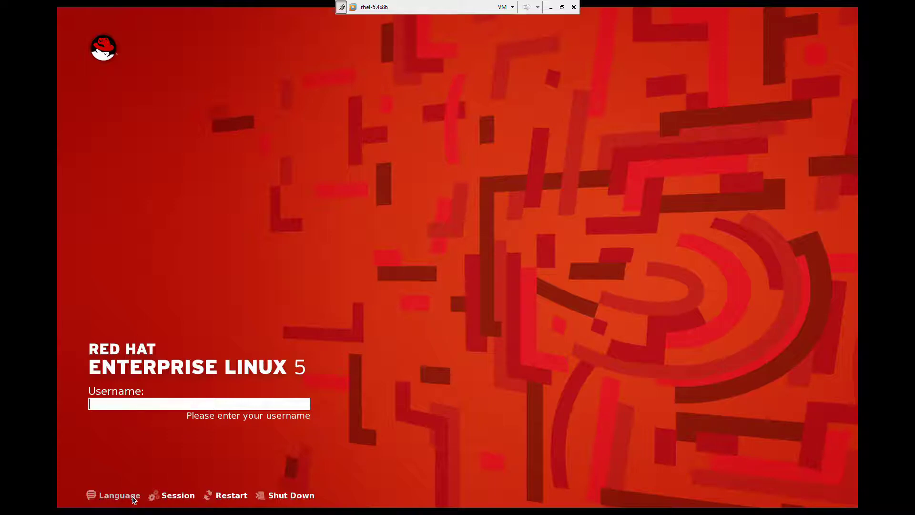
click(164, 497)
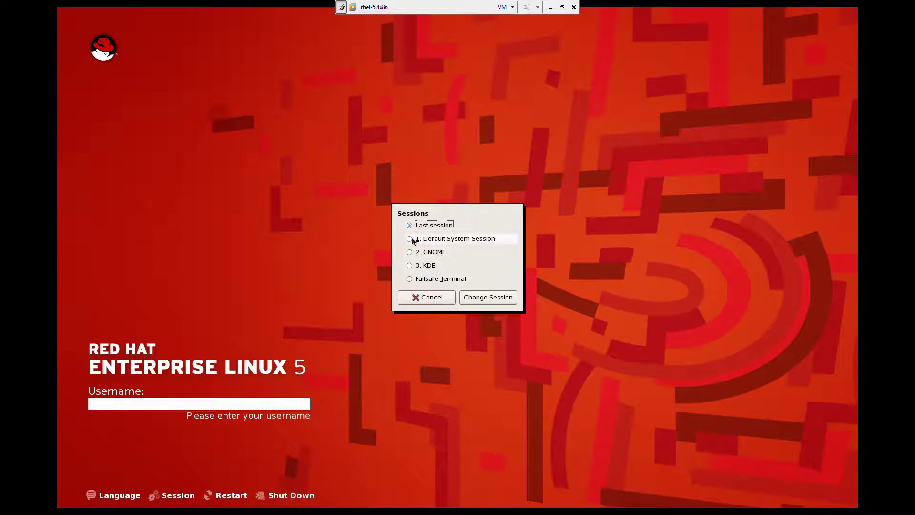
- Select KDE as the session type and log in with the user's username and password
click(410, 266)
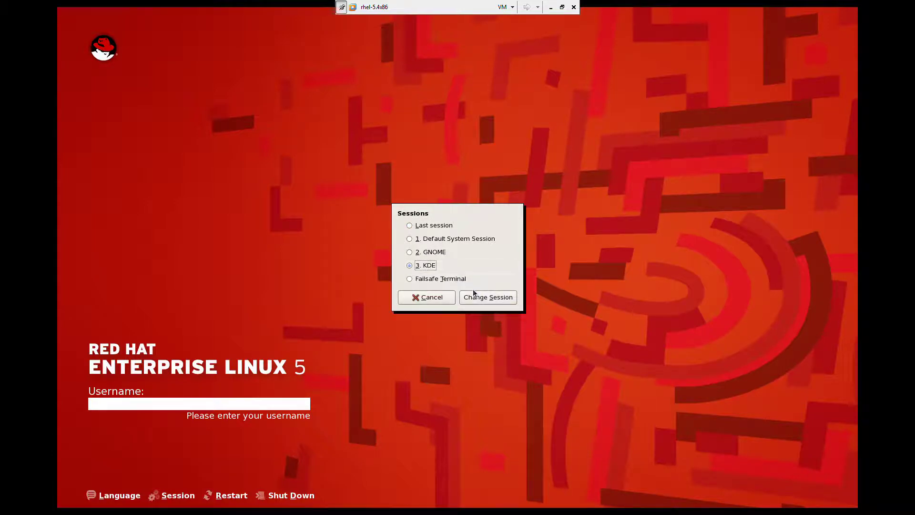
click(485, 299)
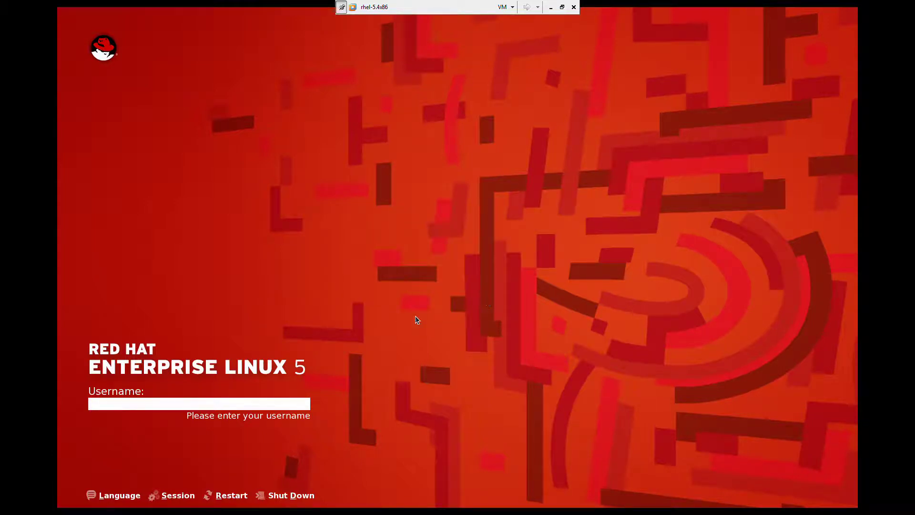
text(gaju)
key(Return)
text(********)
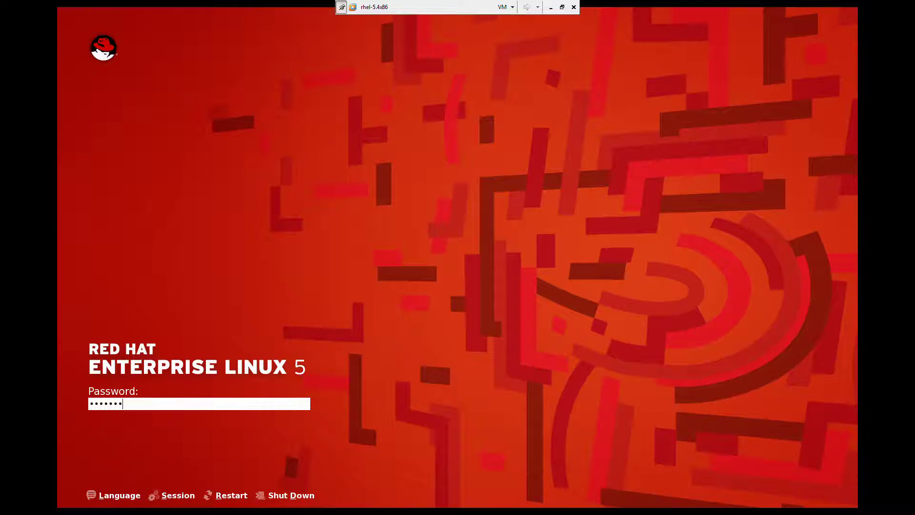
key(Return)
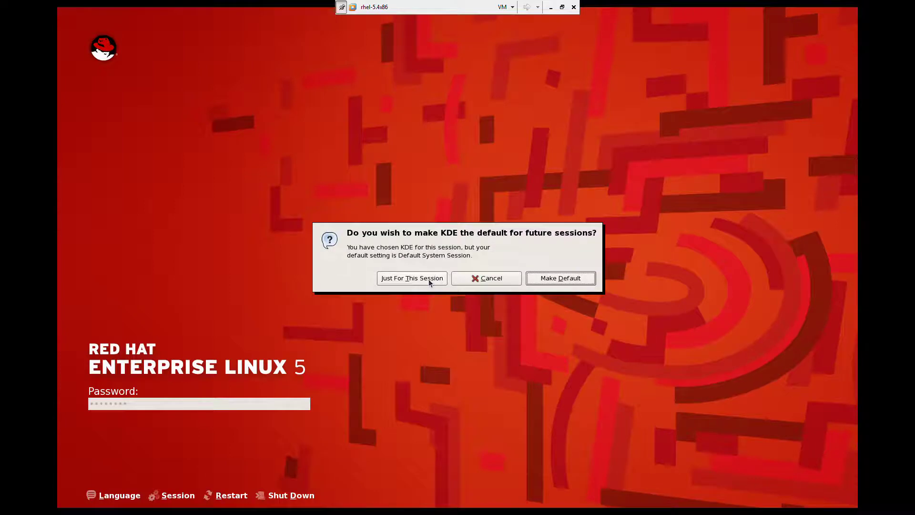
- Use KDE just for this session rather than making it the default
click(428, 281)
drag(428, 279, 334, 273)
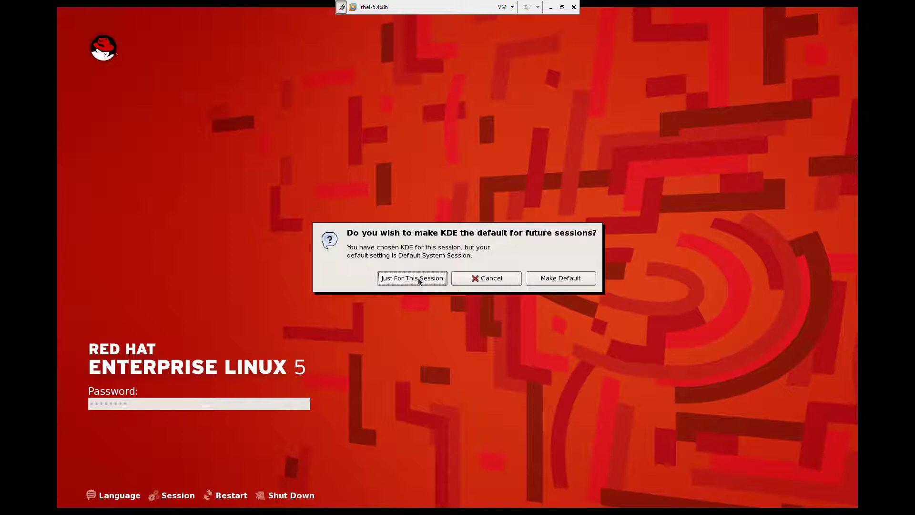
click(413, 278)
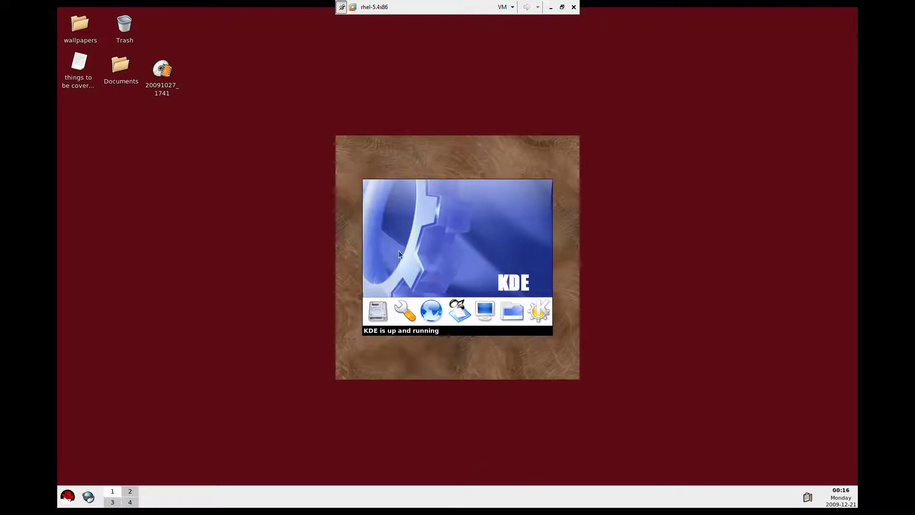
- Move the text file below wallpapers to the Trash, confirming the prompt
click(80, 71)
right_click(80, 72)
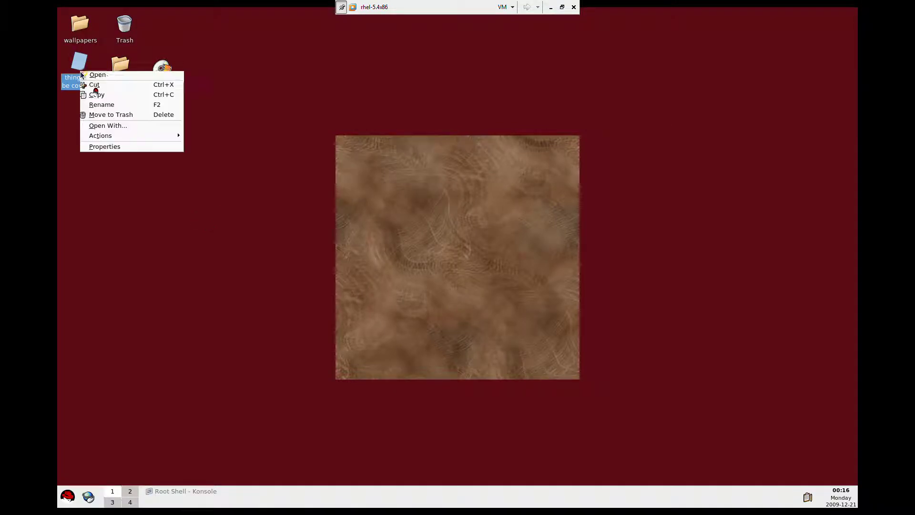
click(119, 117)
click(413, 292)
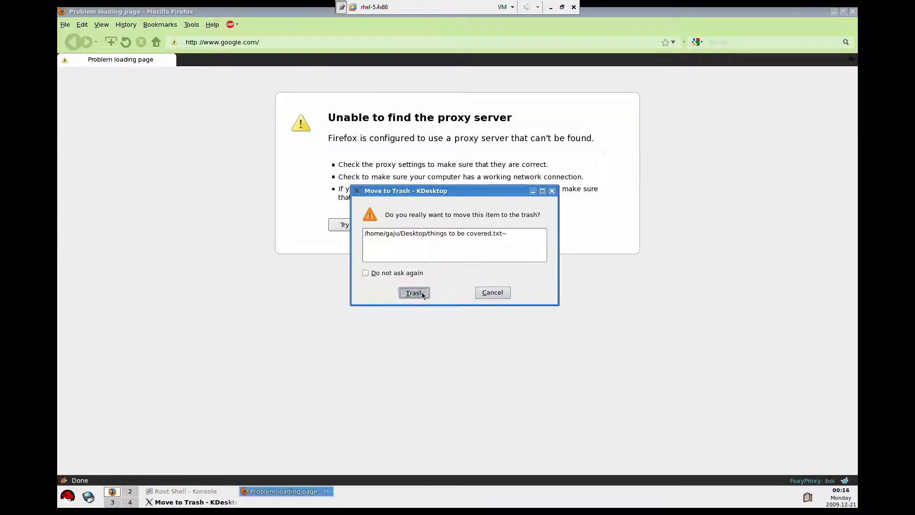
- Close the Firefox proxy-error window and open the K Menu to Administration
click(853, 11)
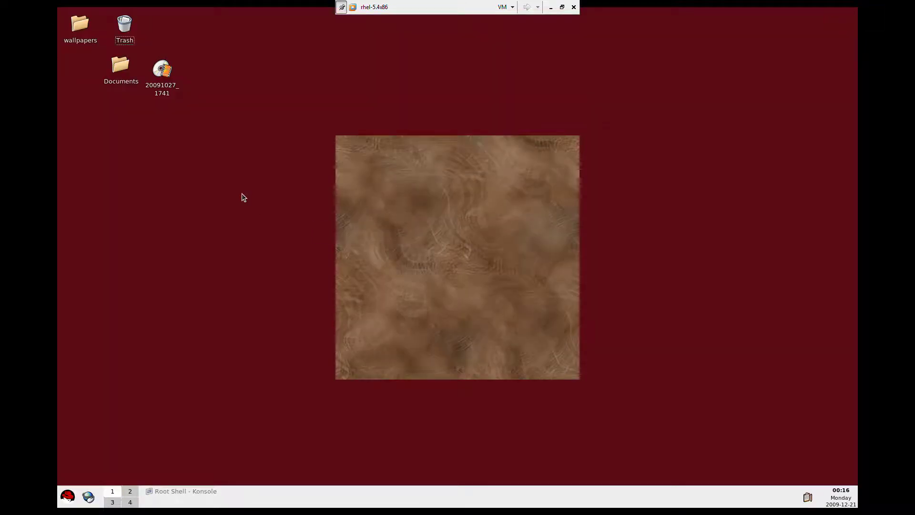
click(68, 496)
mouse_move(89, 298)
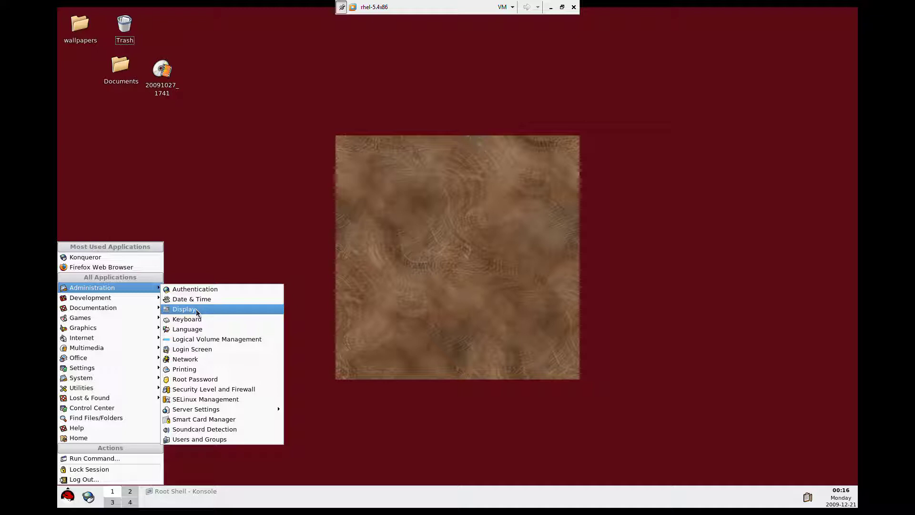
mouse_move(114, 388)
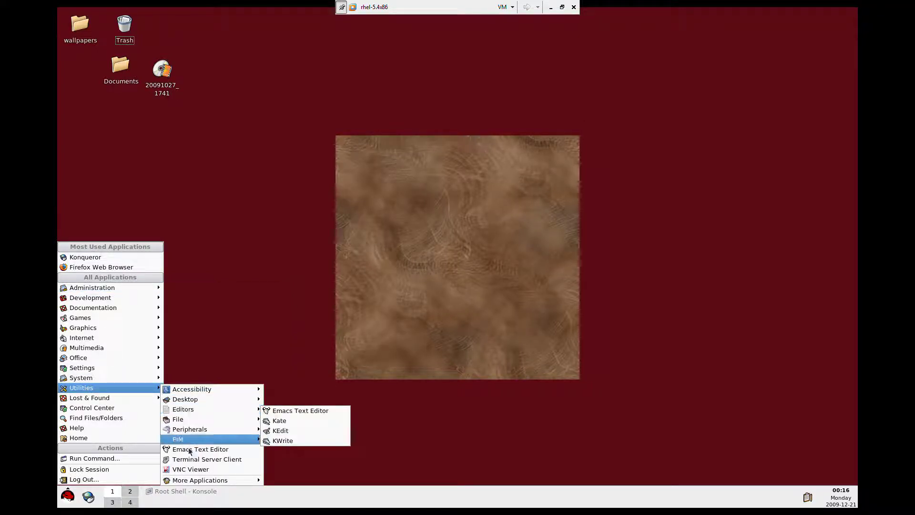
mouse_move(200, 479)
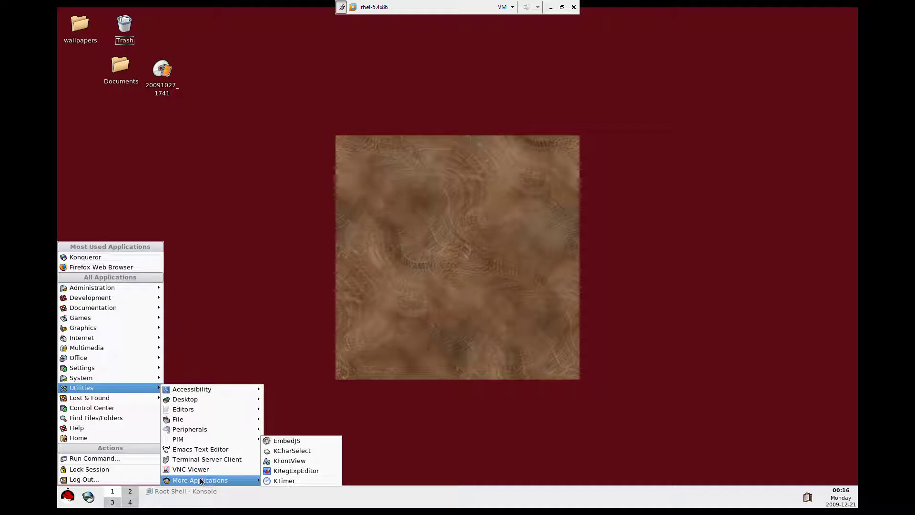
mouse_move(190, 392)
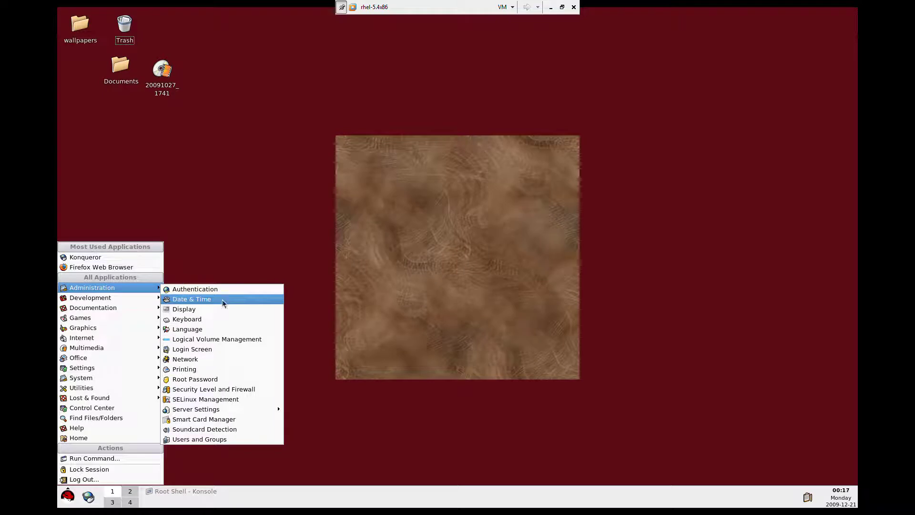
- Launch Administration > Display with the root password and look at the Resolution list without changing it
click(215, 310)
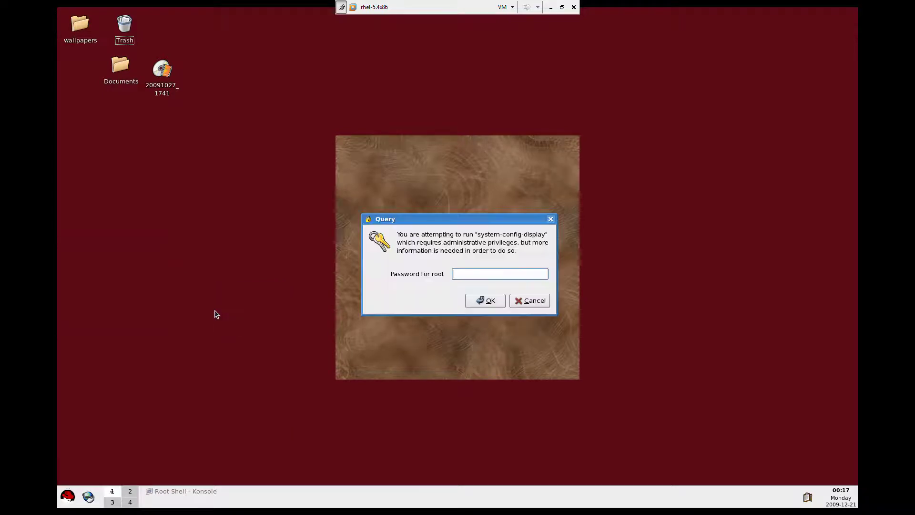
text(********)
key(Return)
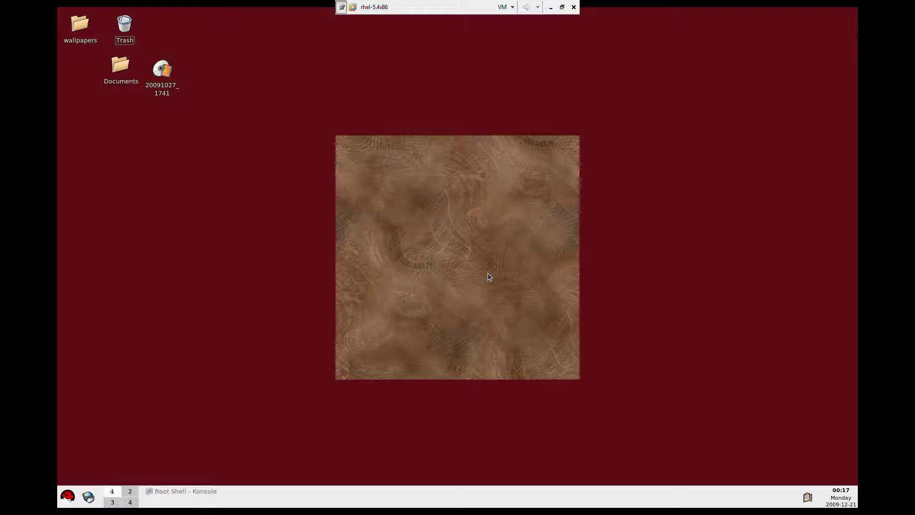
click(483, 290)
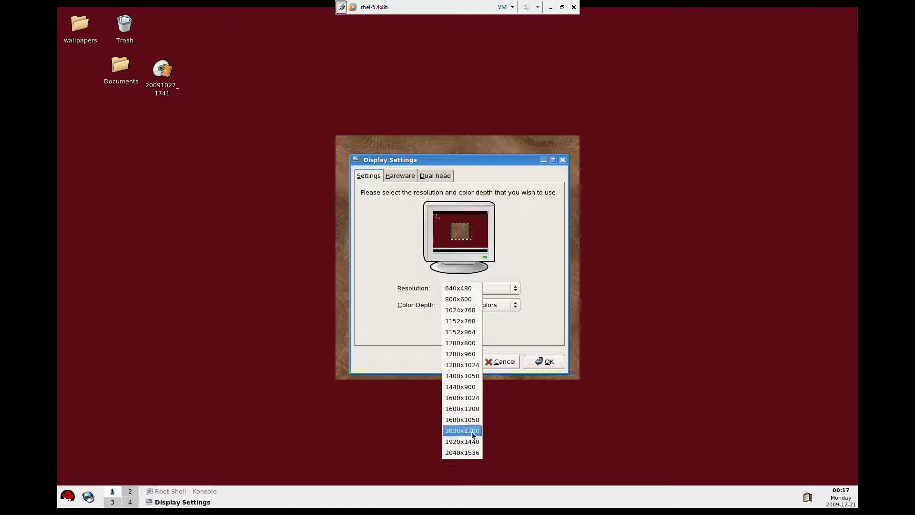
click(551, 325)
- Check the Hardware tab, close Display Settings unchanged, and stack Trash, Documents and 20091027_1741 below wallpapers
click(399, 178)
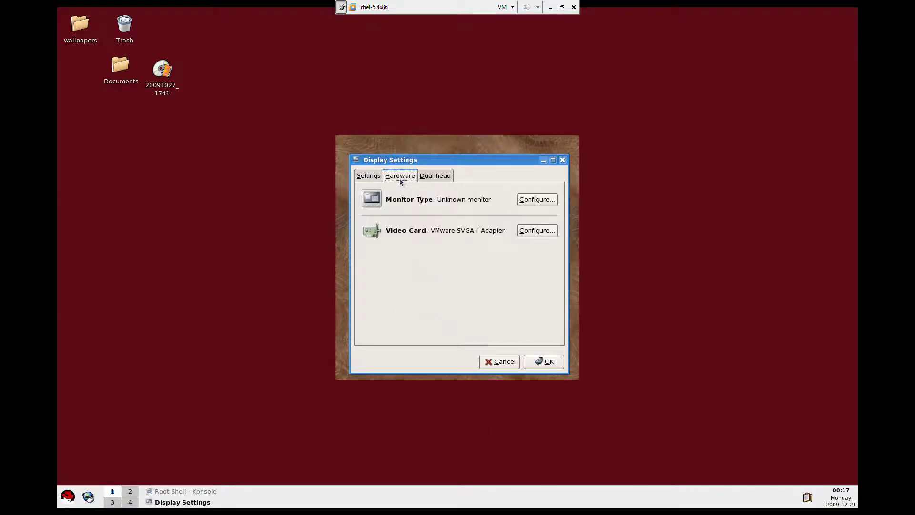
click(563, 160)
drag(124, 25, 91, 110)
drag(162, 69, 113, 166)
- Empty the Trash, move 20091027_1741 under Documents, and choose Log Out from the K Menu
right_click(85, 60)
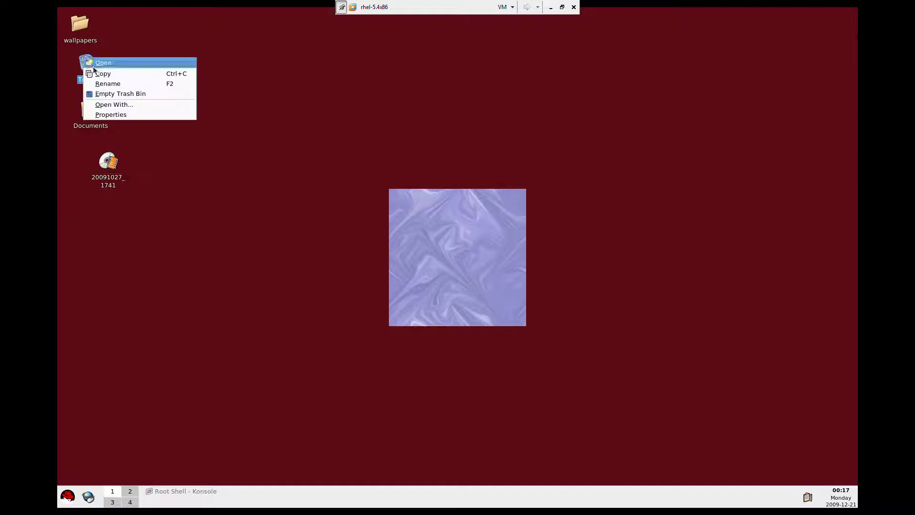
click(121, 93)
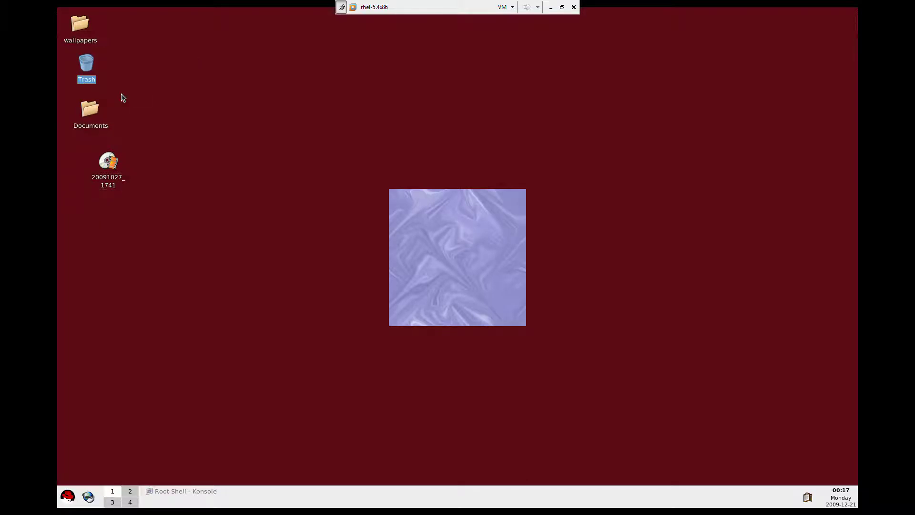
drag(109, 161, 152, 156)
click(152, 157)
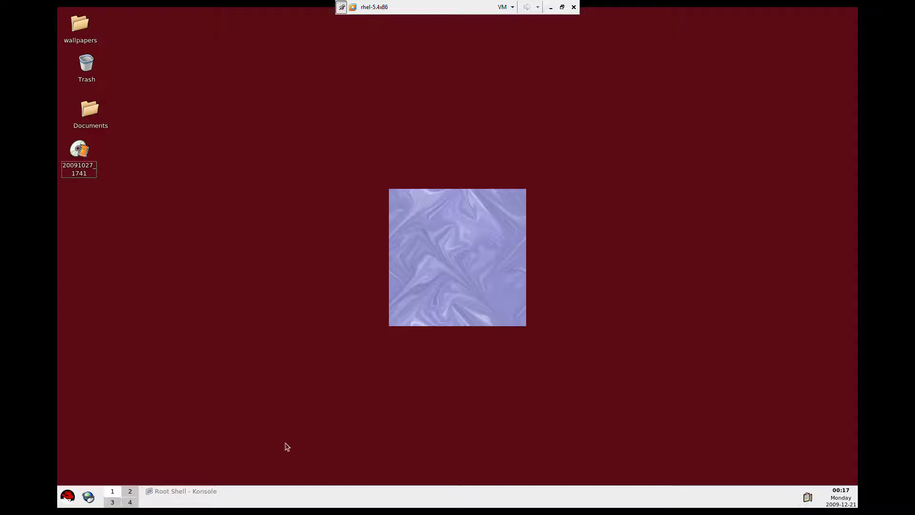
click(69, 498)
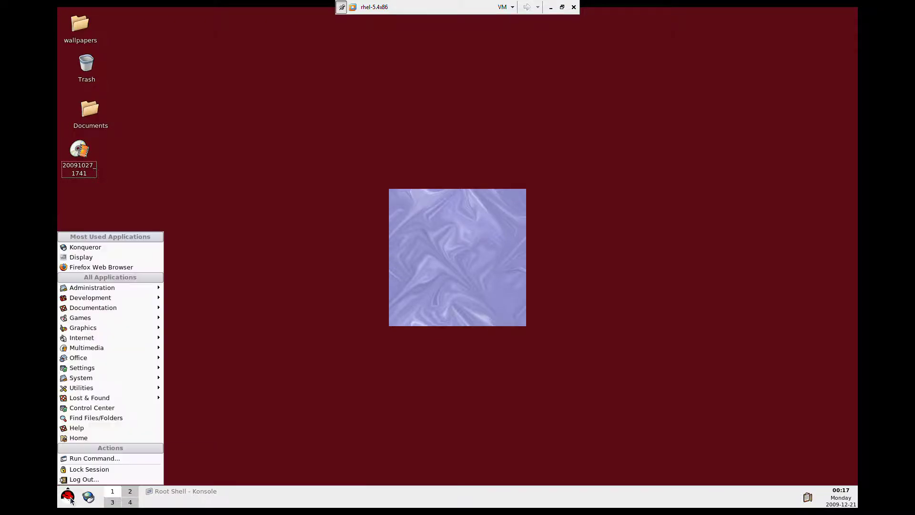
click(88, 480)
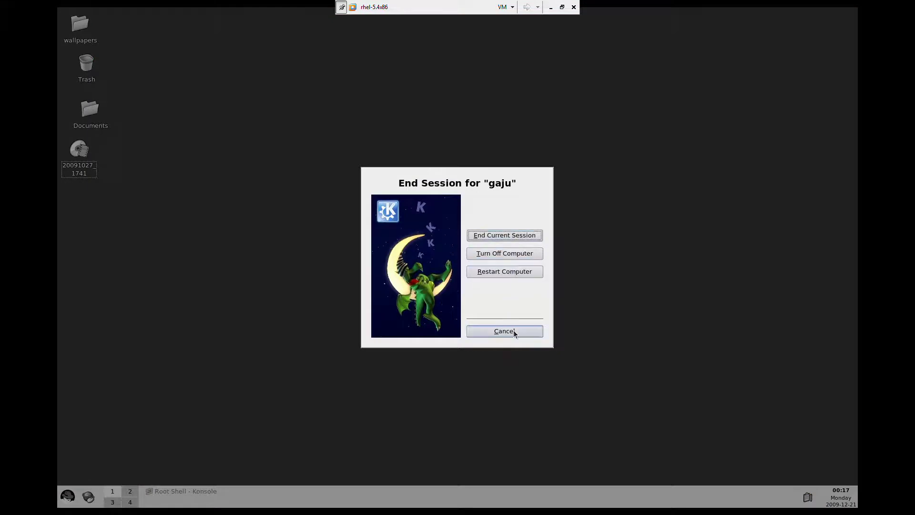
- End the current KDE session from the End Session dialog
click(514, 240)
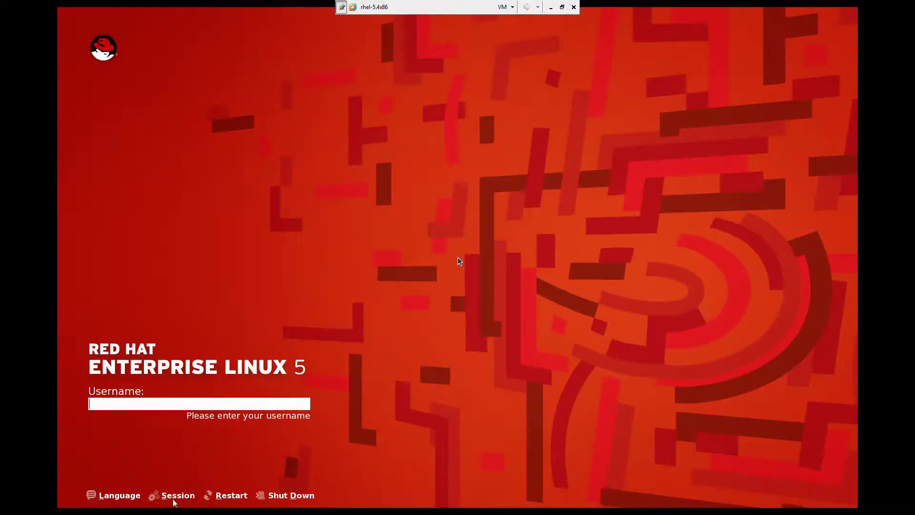
- Log back into GNOME with the user's credentials, retyping the password, then minimise the rhel-5.4x86 VM
text(gaju)
key(Return)
text(****)
key(BackSpace)
key(BackSpace)
key(BackSpace)
key(BackSpace)
text(****)
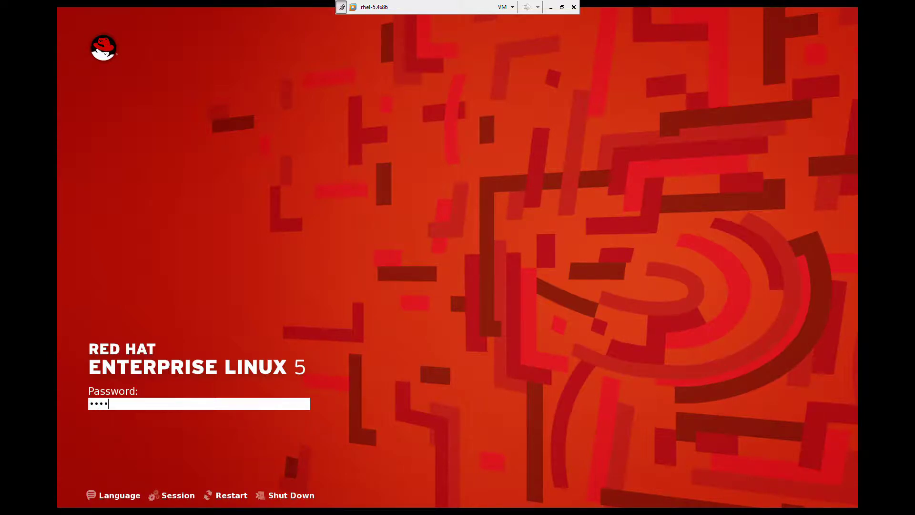
text(****)
key(Return)
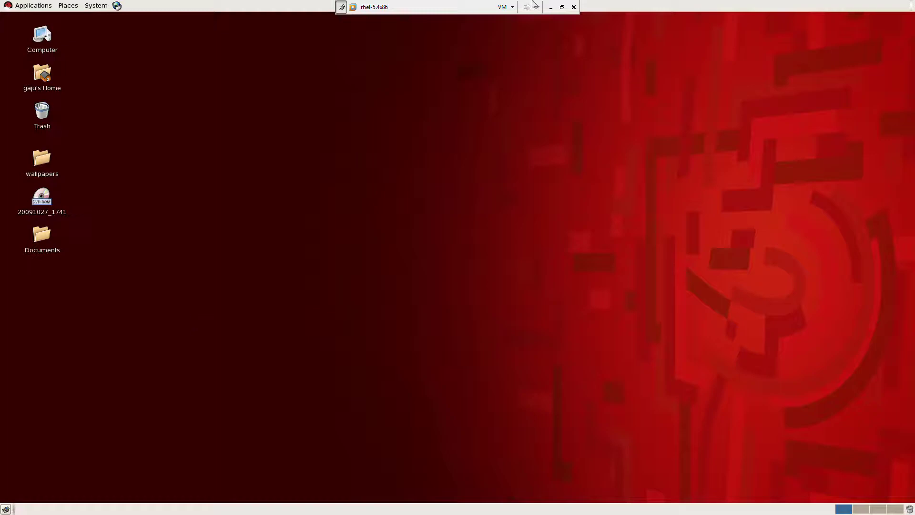
click(551, 7)
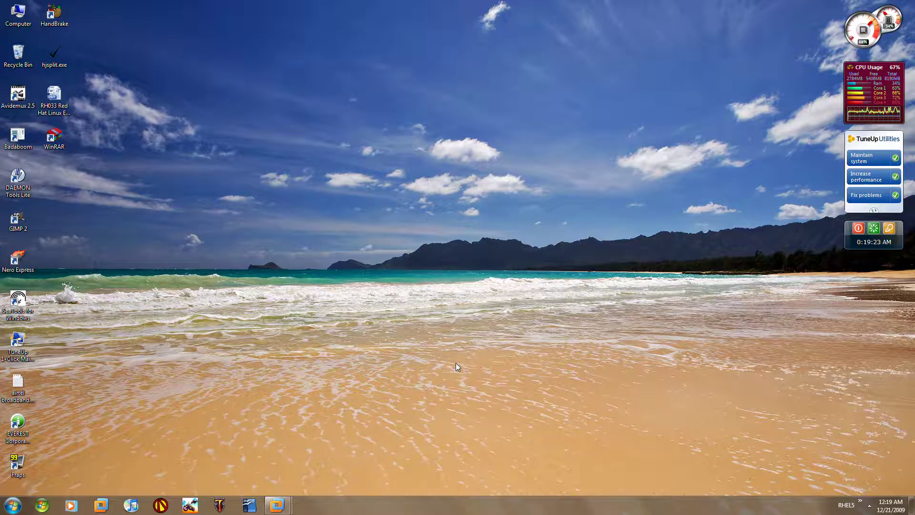
mouse_move(277, 505)
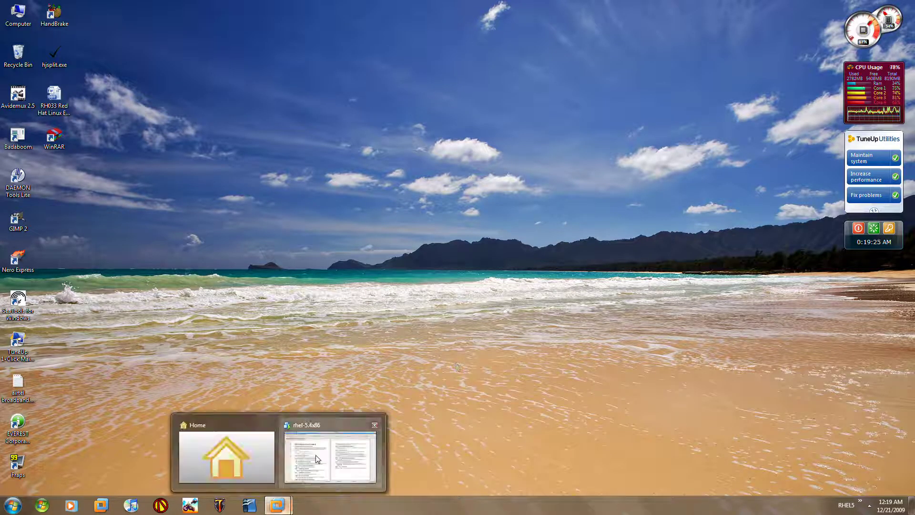
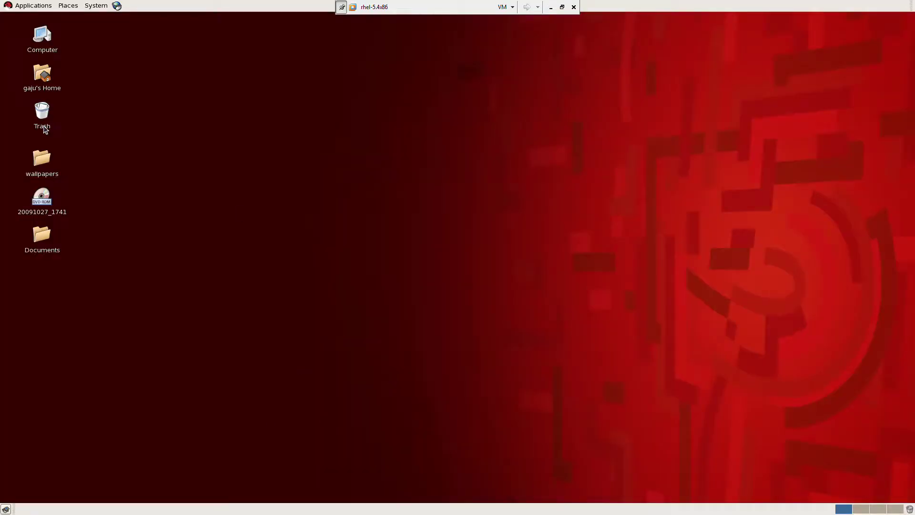
- Browse the Computer location and the Filesystem root folder, then close both windows
click(49, 234)
click(158, 224)
double_click(45, 39)
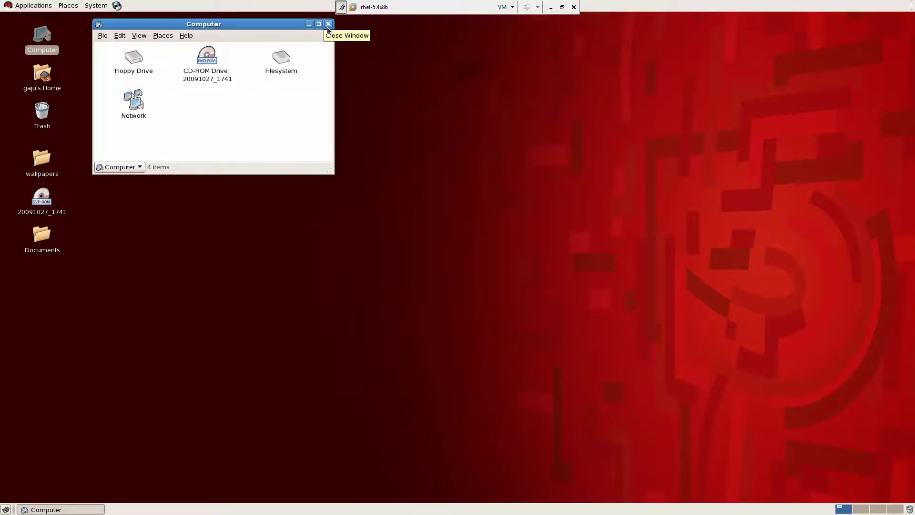
double_click(281, 60)
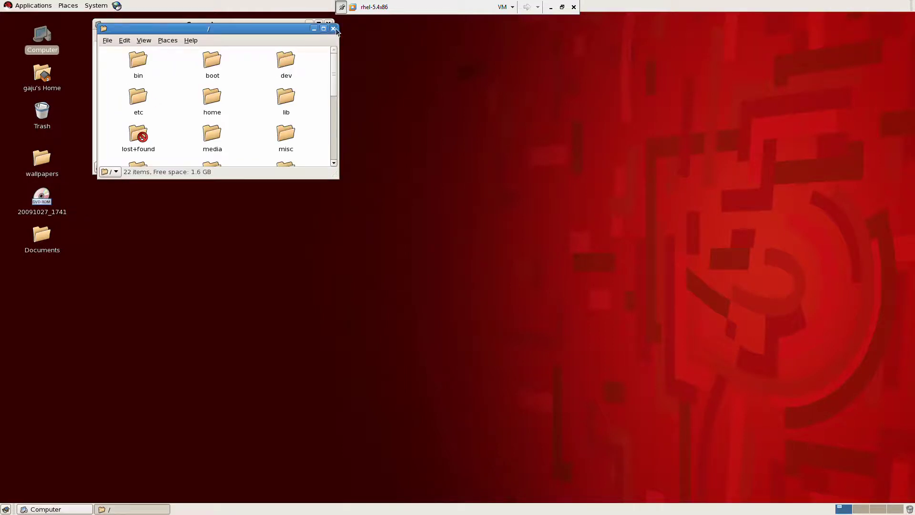
click(333, 29)
click(328, 24)
- Open the home folder and its Desktop folder, selecting the Documents icons
double_click(45, 75)
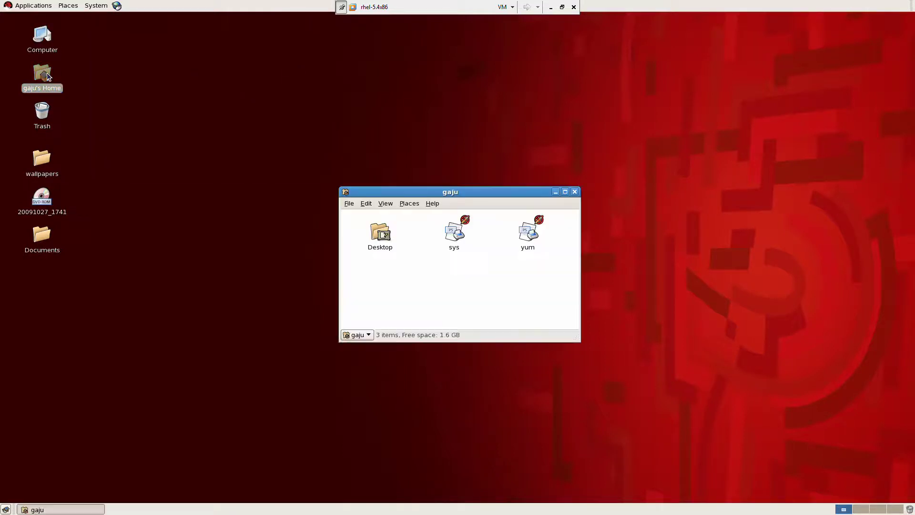
double_click(386, 238)
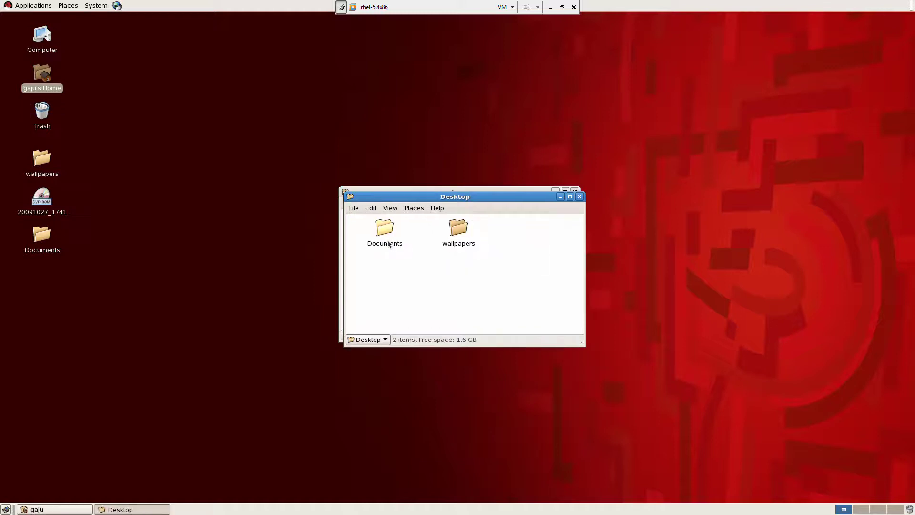
click(80, 163)
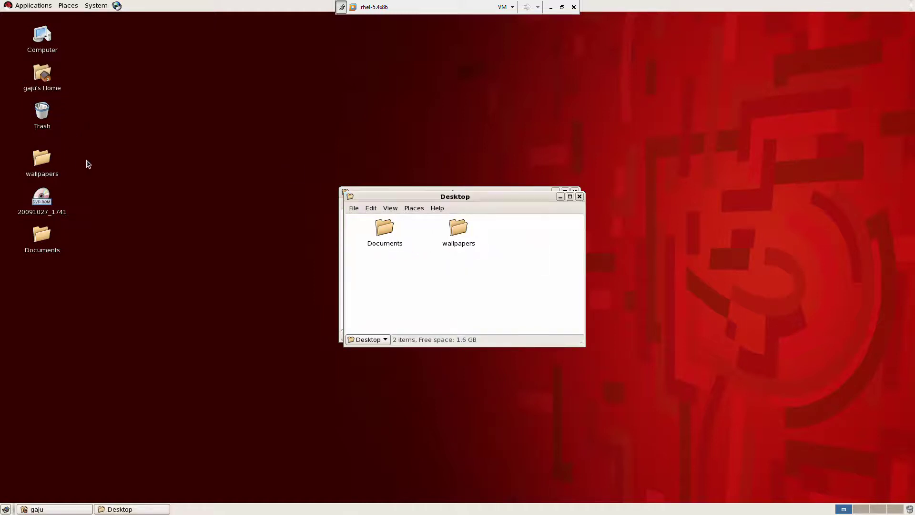
click(41, 171)
click(48, 238)
click(395, 239)
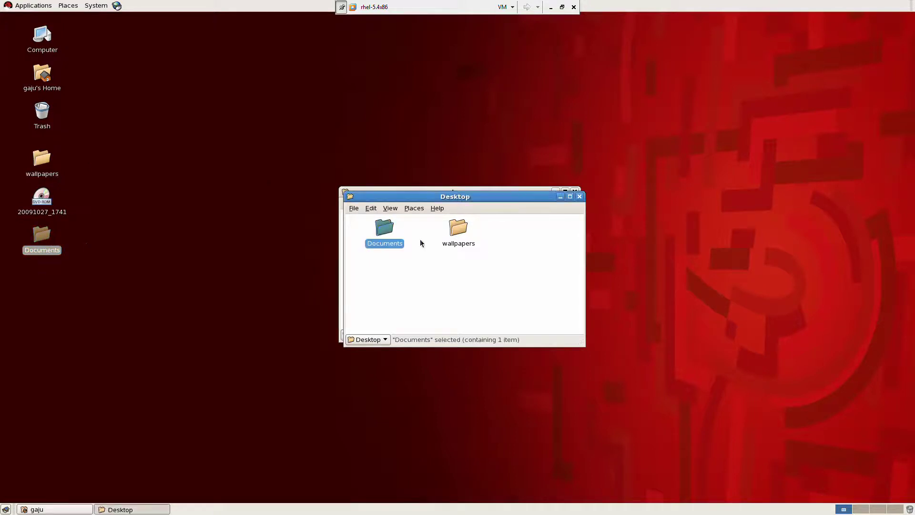
- Select the Computer, home, Trash and disc icons, clear the selection, and close both folder windows
click(48, 40)
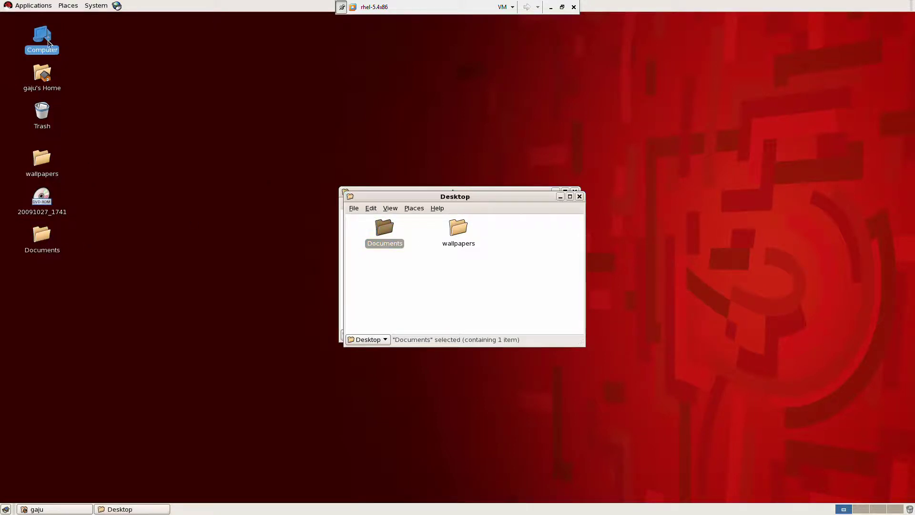
ctrl+click(42, 76)
ctrl+click(42, 112)
ctrl+click(41, 198)
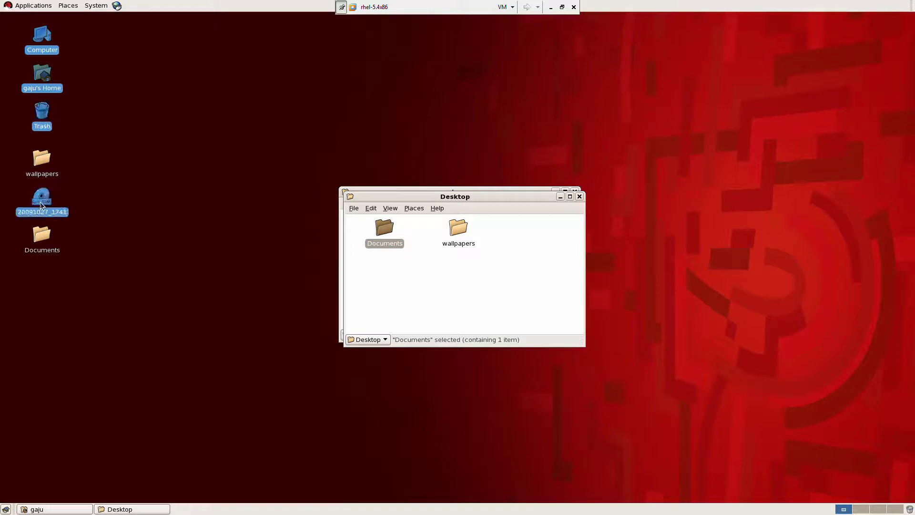
click(515, 280)
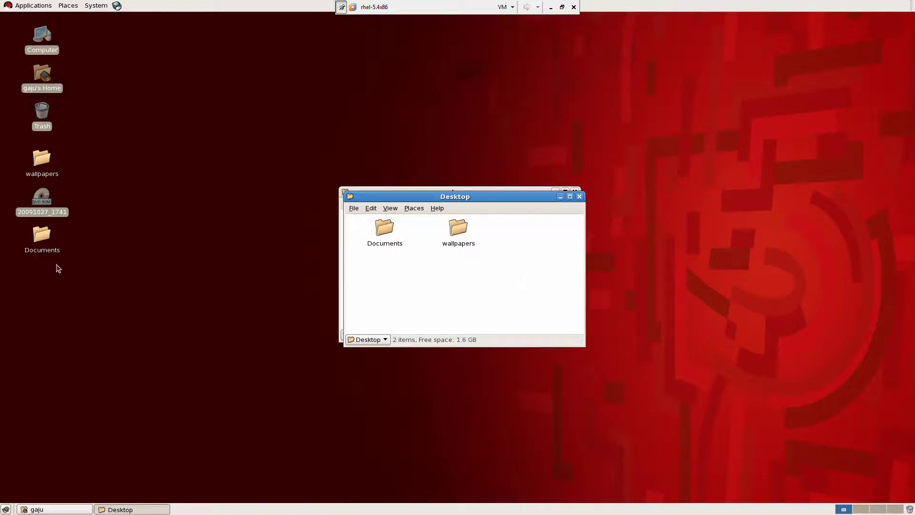
click(225, 241)
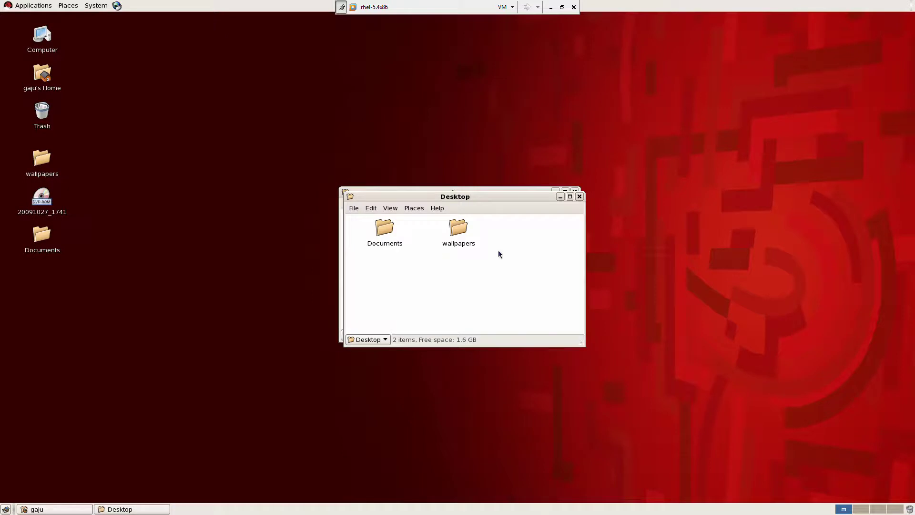
click(579, 196)
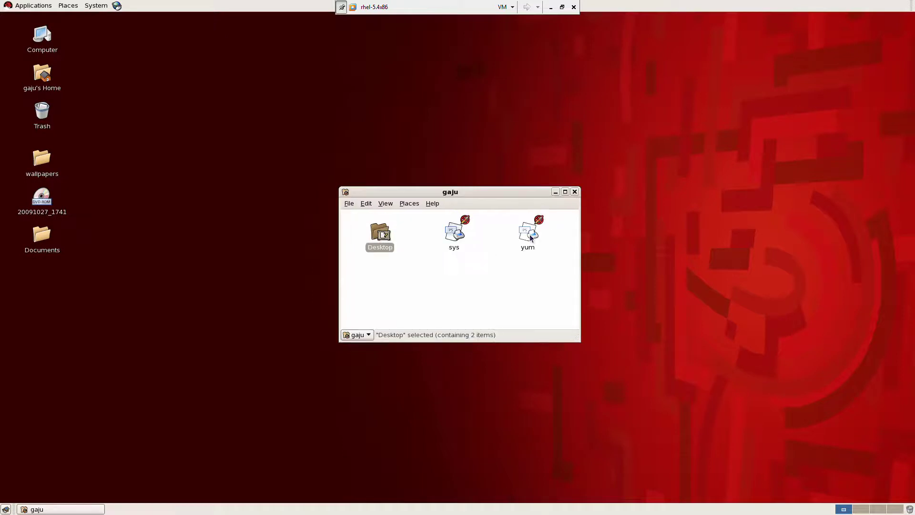
click(575, 191)
- Empty the Trash, confirming removal of all items, and bring up the System menu
click(42, 160)
click(179, 184)
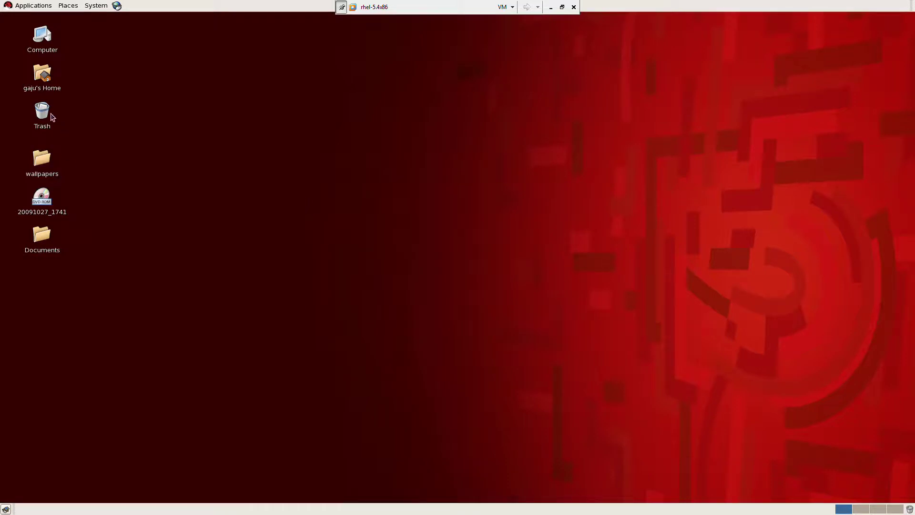
right_click(39, 111)
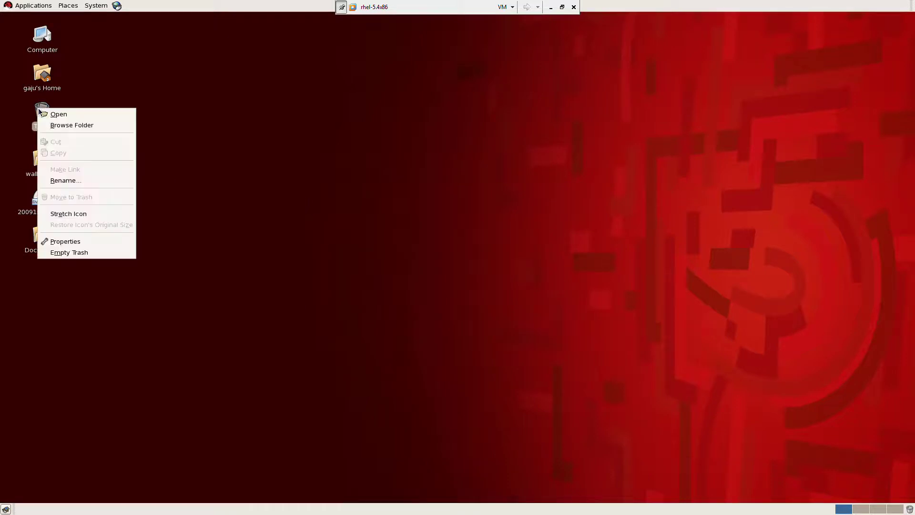
click(80, 252)
click(517, 284)
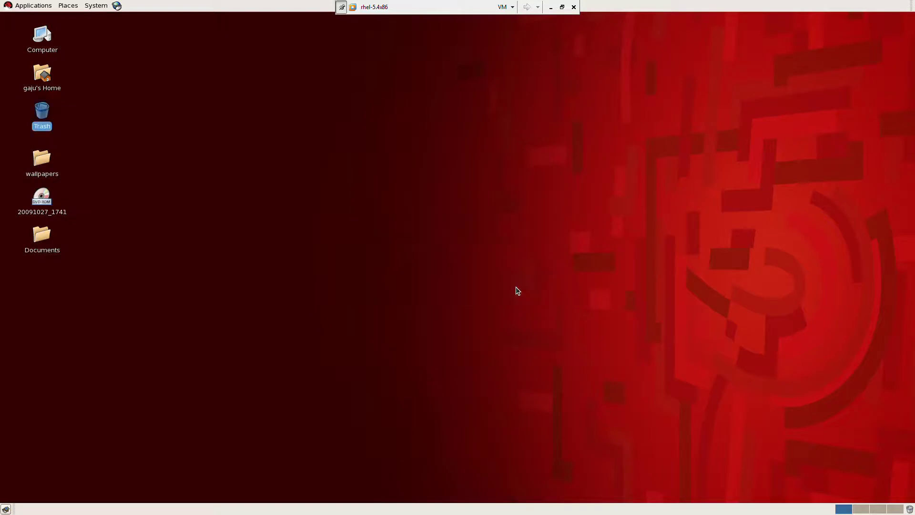
click(95, 6)
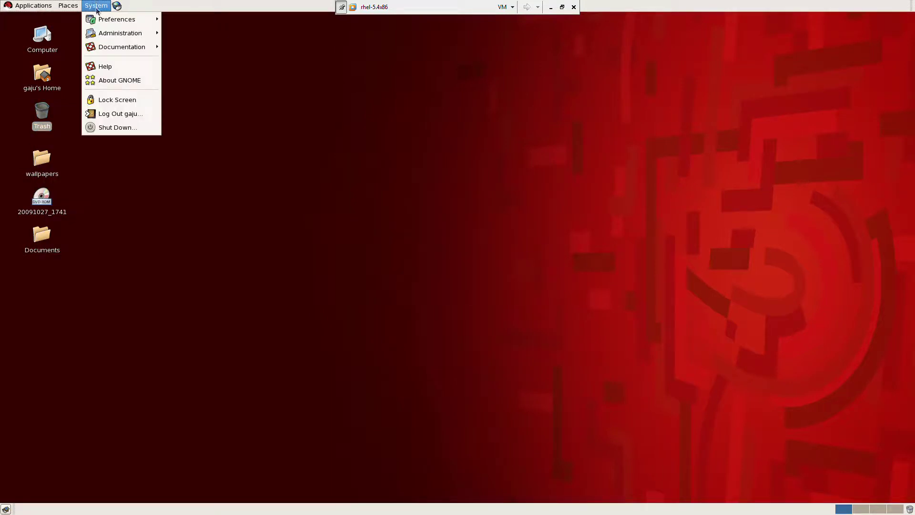
click(115, 67)
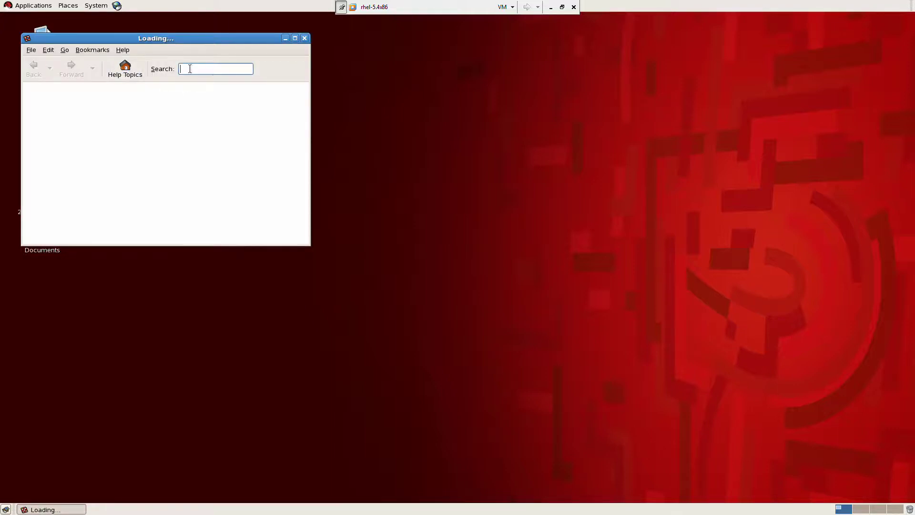
text(commands)
key(Return)
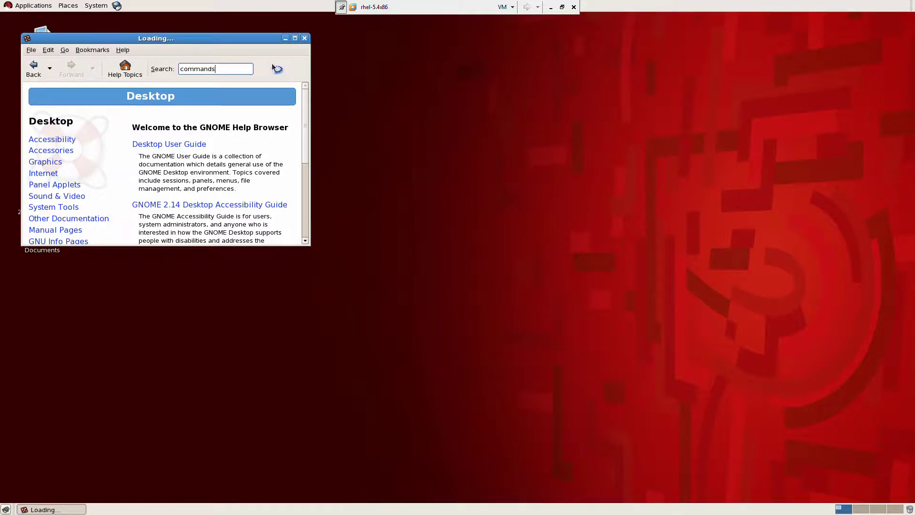
drag(204, 38, 254, 45)
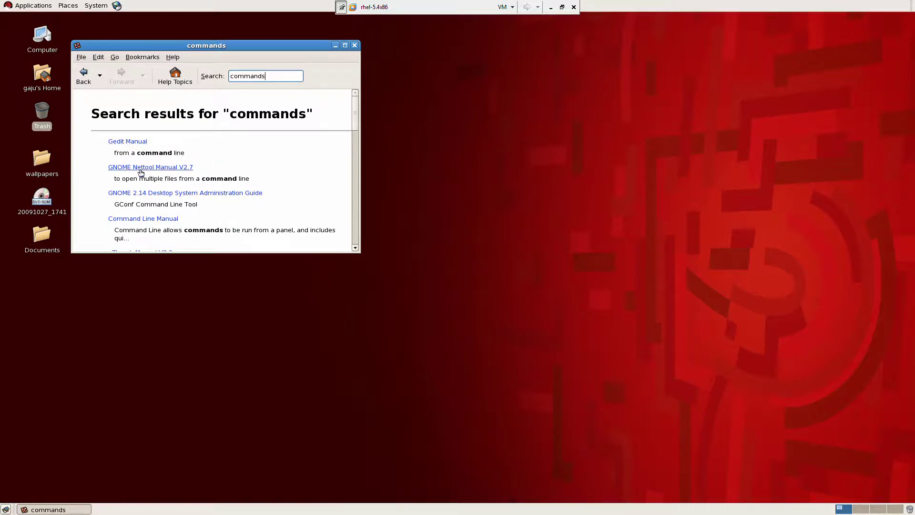
scroll(141, 172, down, 4)
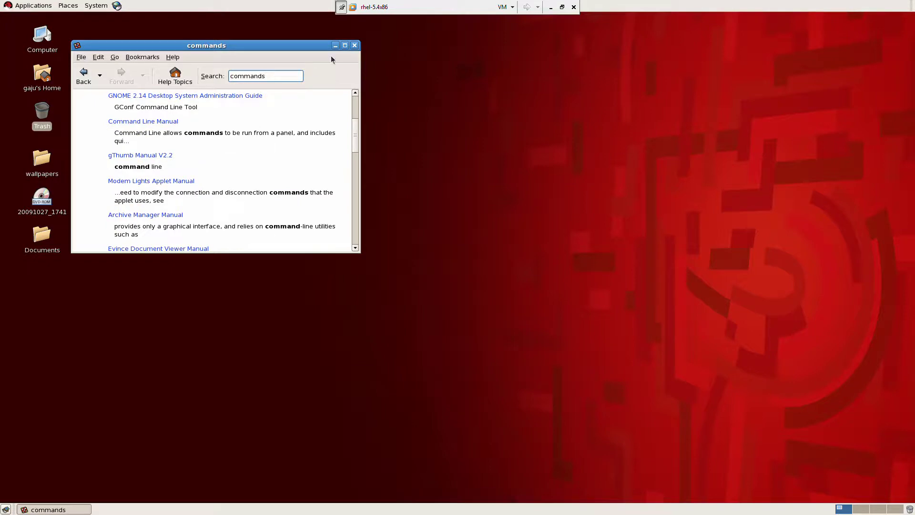
click(346, 45)
scroll(217, 263, up, 4)
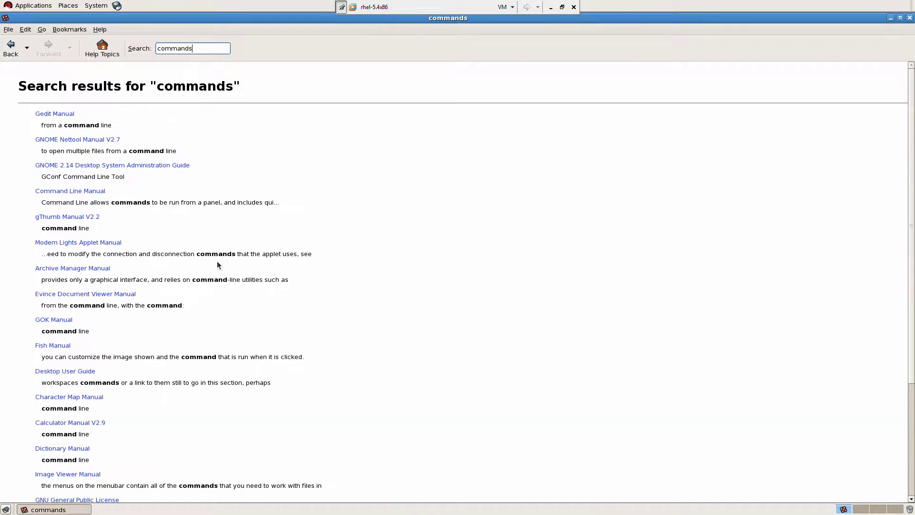
scroll(217, 265, down, 4)
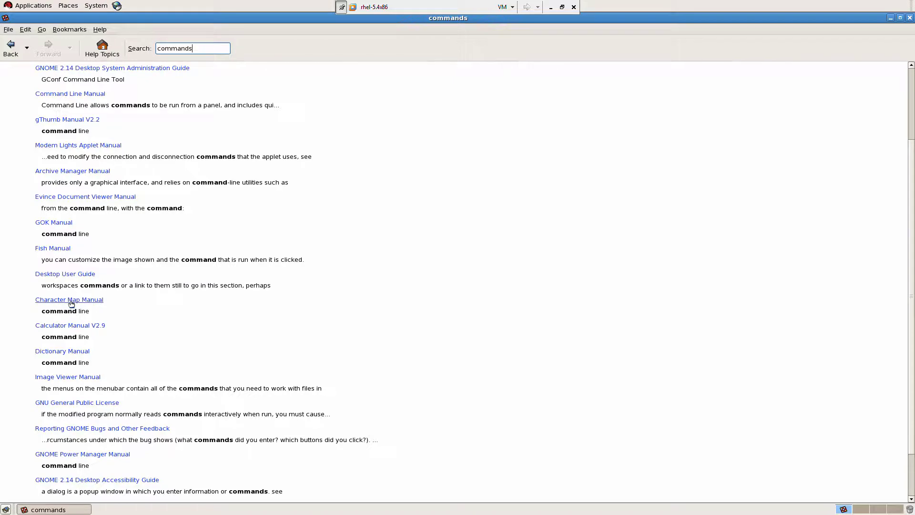
scroll(70, 303, up, 4)
click(78, 217)
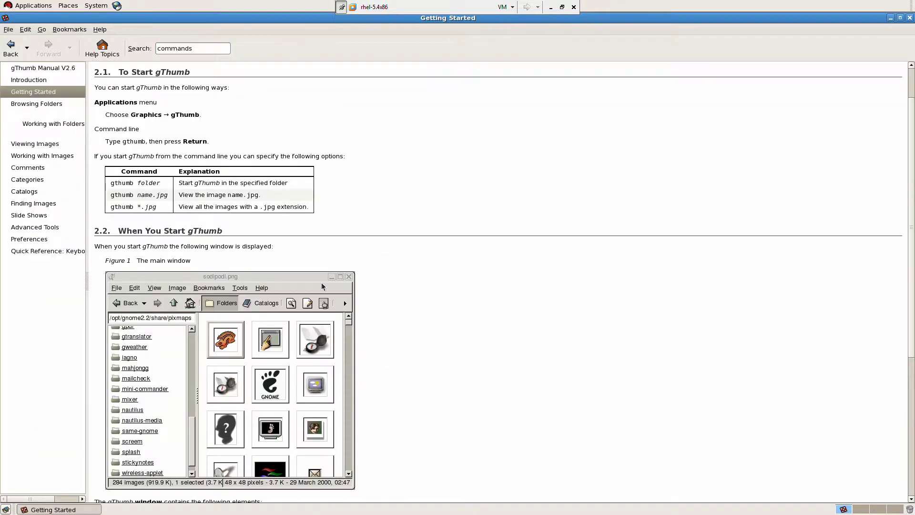
scroll(244, 384, down, 8)
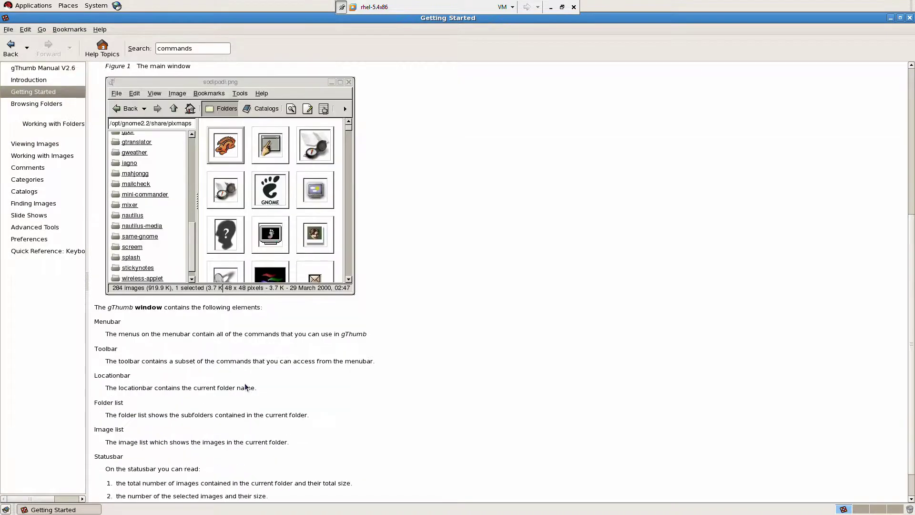
scroll(244, 384, up, 10)
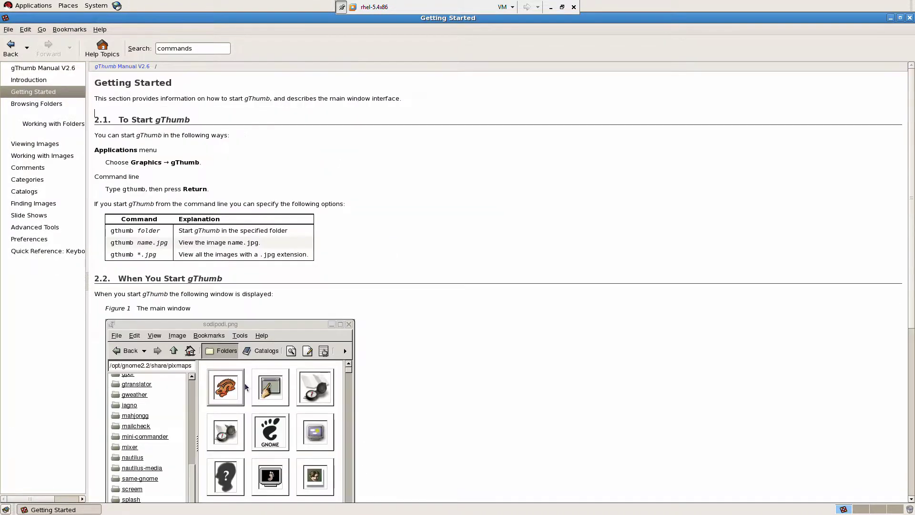
scroll(246, 387, down, 8)
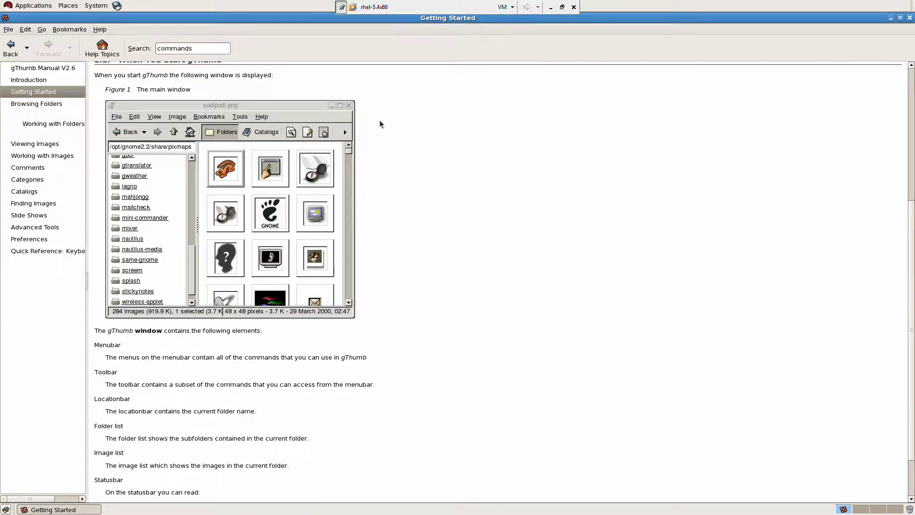
click(909, 18)
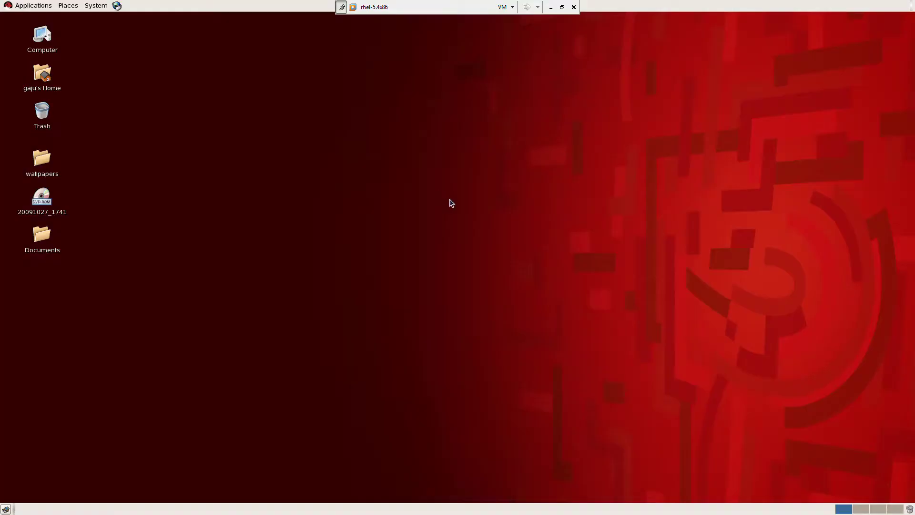
- Choose the Cosmos screensaver theme with a 1 minute idle delay and close Screensaver Preferences
click(96, 5)
mouse_move(101, 21)
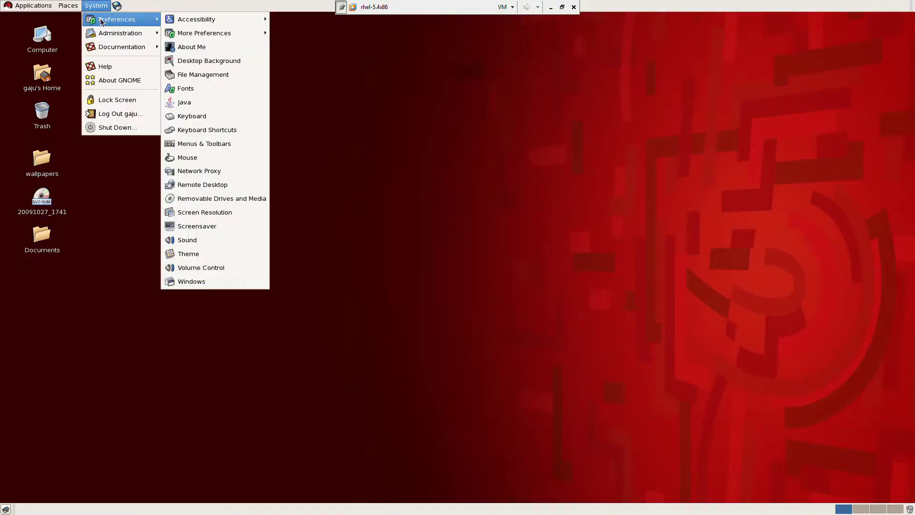
click(188, 228)
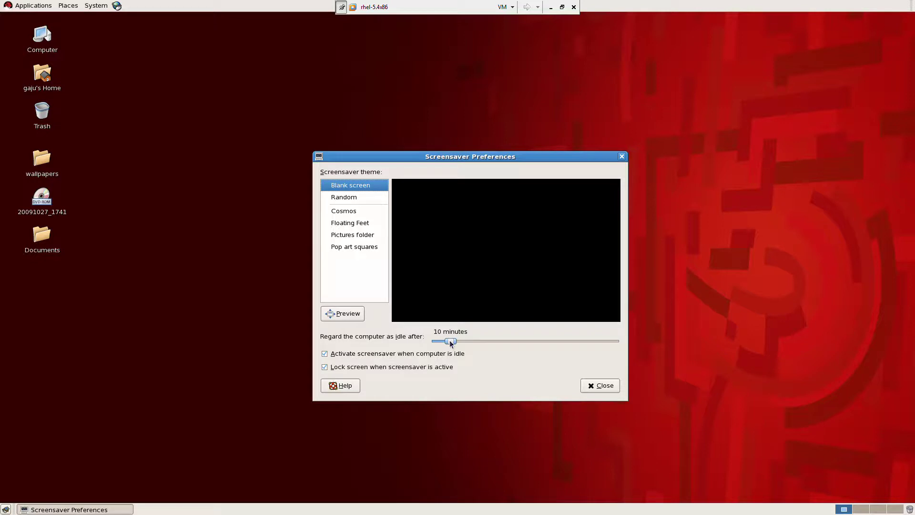
click(348, 198)
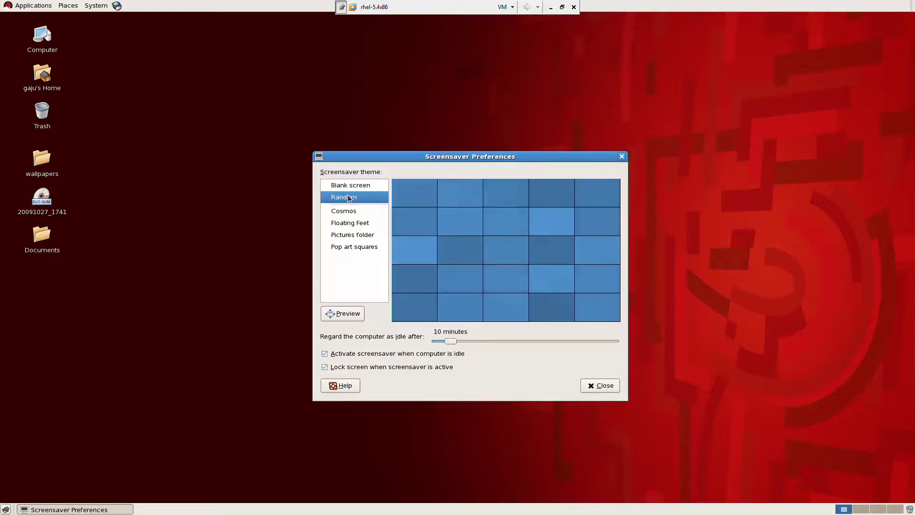
click(354, 213)
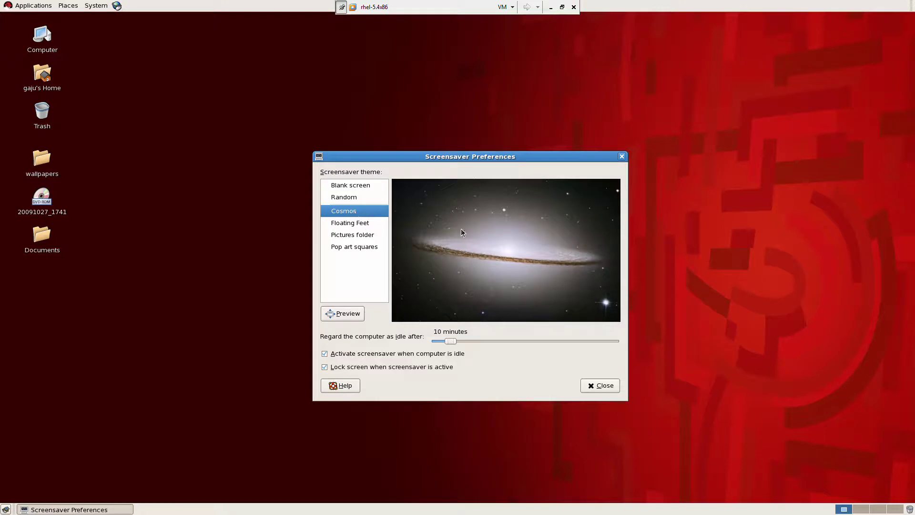
drag(455, 341, 436, 342)
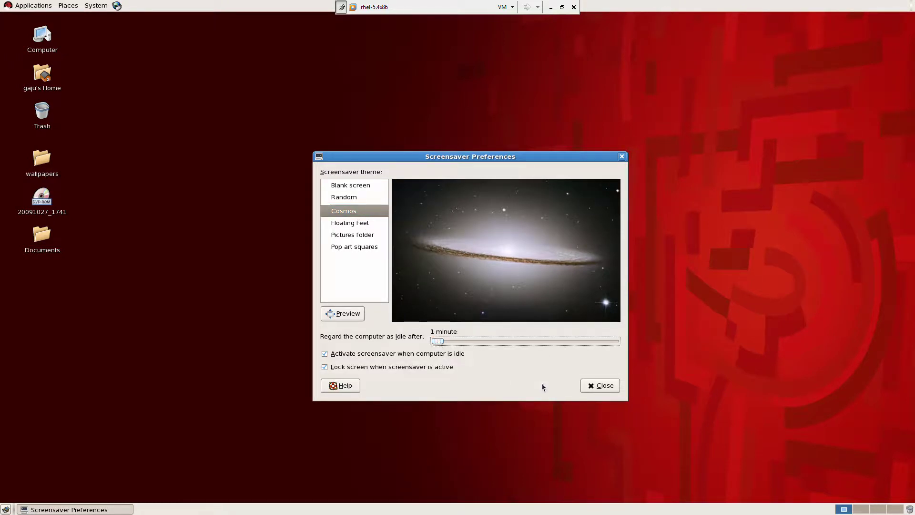
click(598, 385)
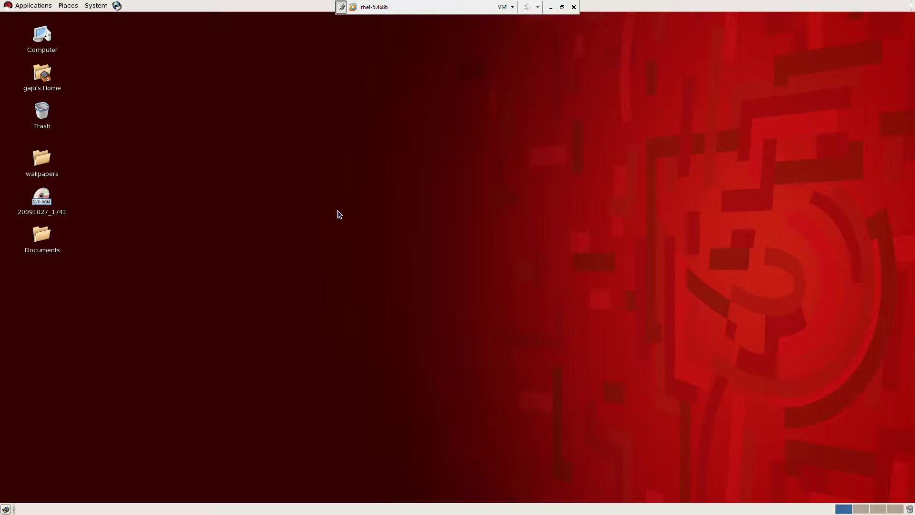
- Make the portrait photo the centered wallpaper through Desktop Background Preferences
click(101, 5)
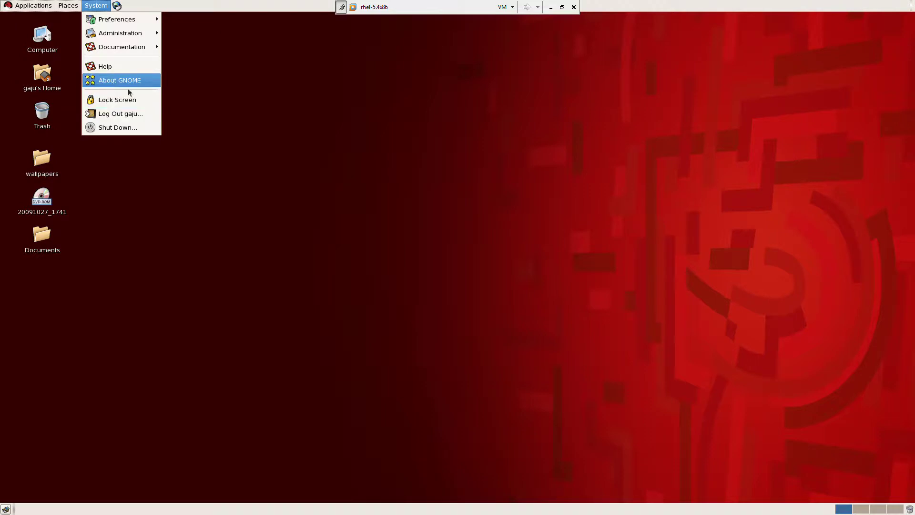
click(218, 97)
right_click(218, 96)
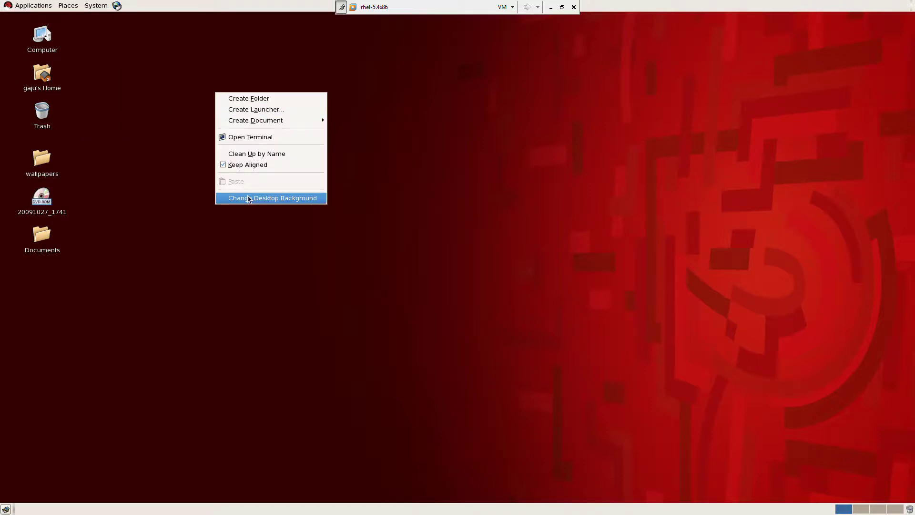
click(247, 195)
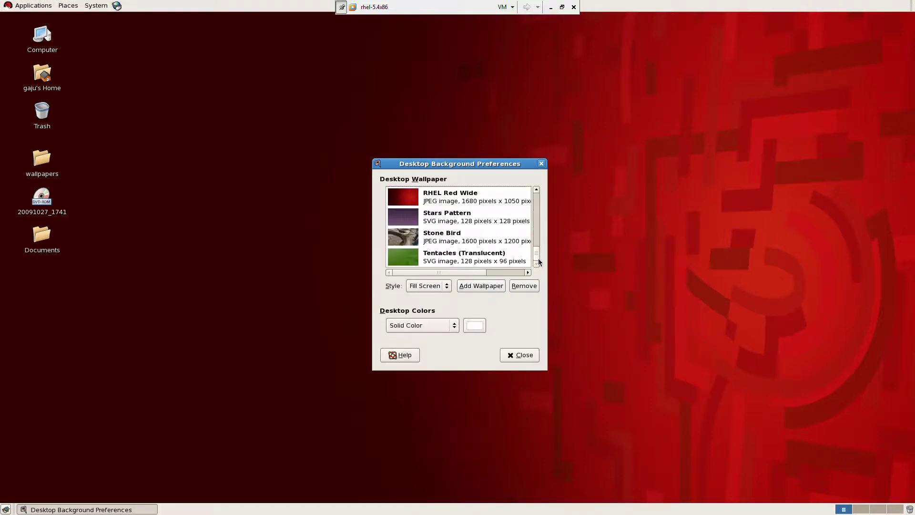
drag(540, 237, 540, 199)
click(407, 219)
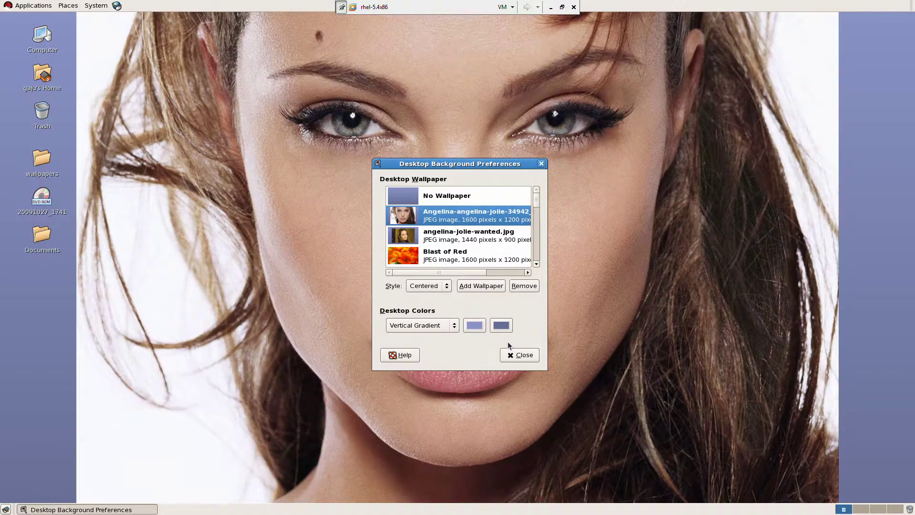
click(517, 354)
- Open the Documents folder from the desktop
right_click(199, 101)
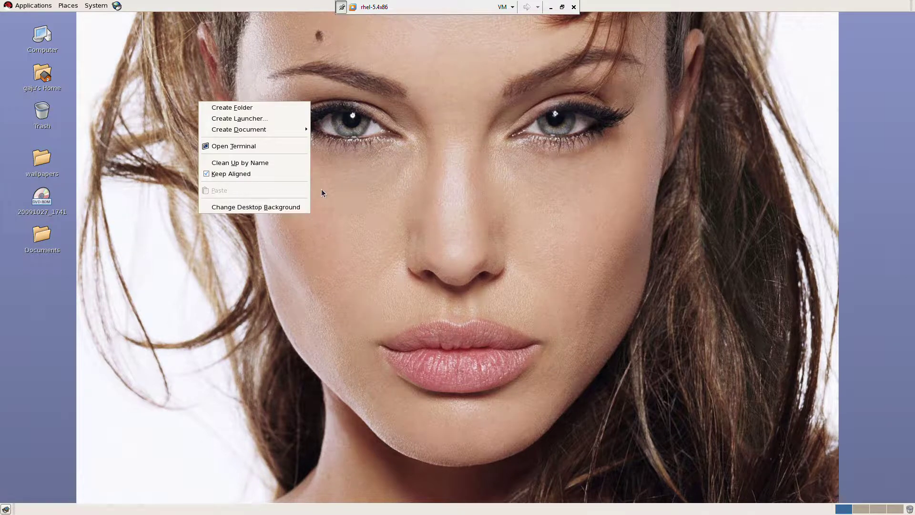
click(374, 230)
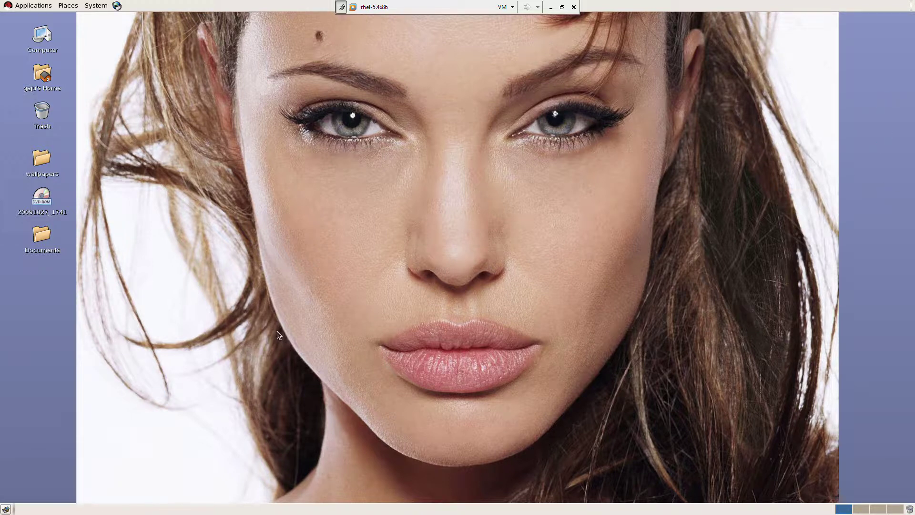
double_click(42, 234)
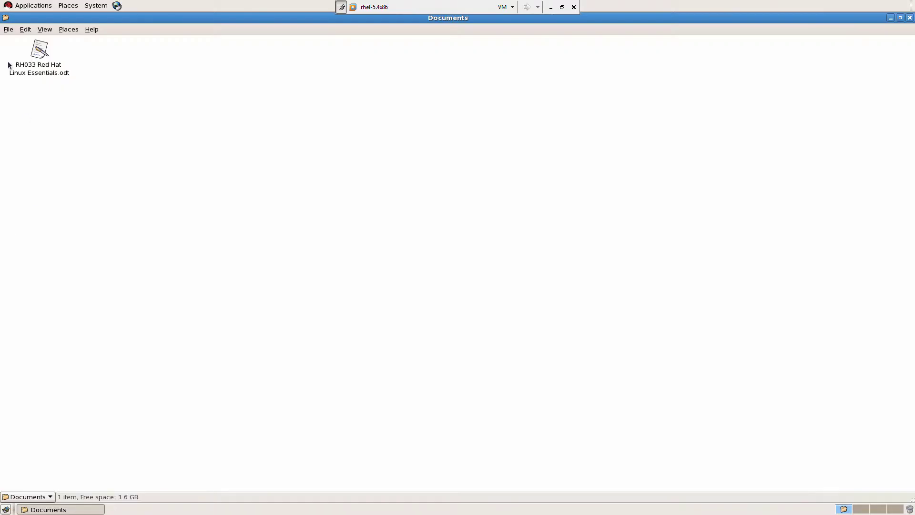
click(37, 61)
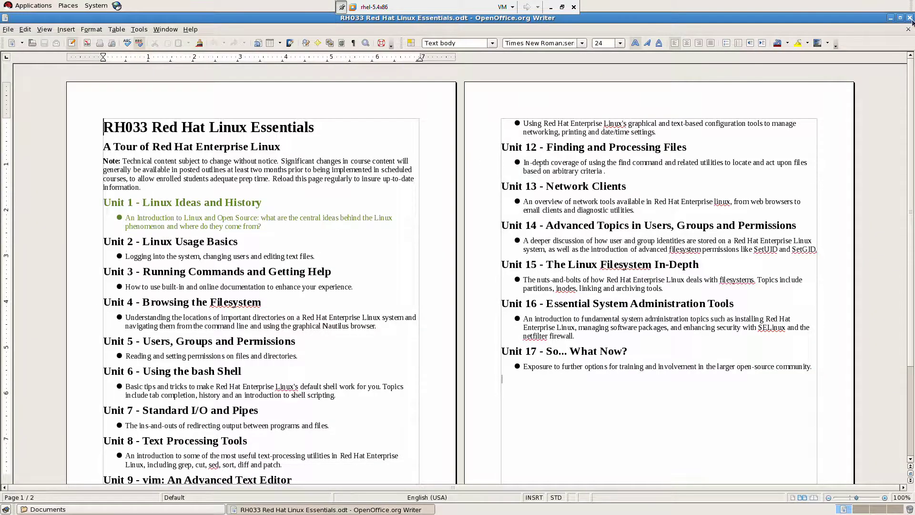
click(910, 18)
click(909, 18)
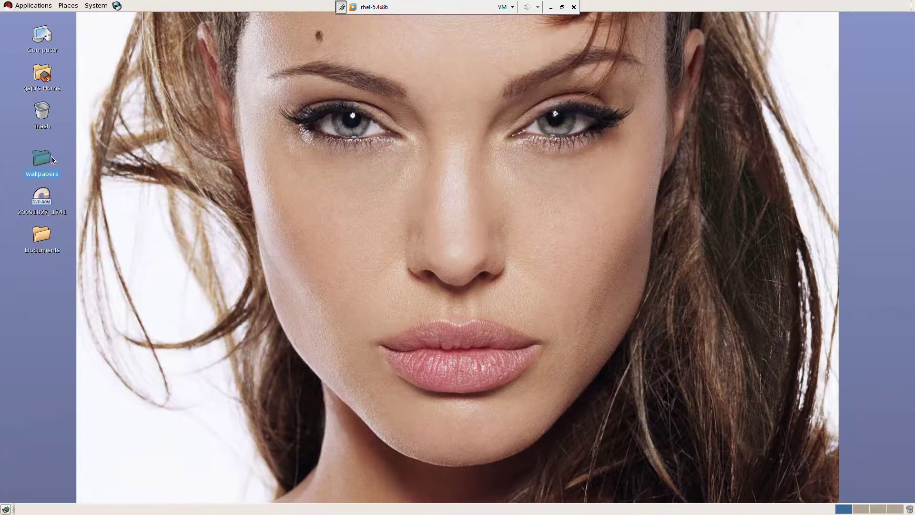
double_click(50, 156)
- Open the first portrait image in gThumb and maximize its window
click(106, 68)
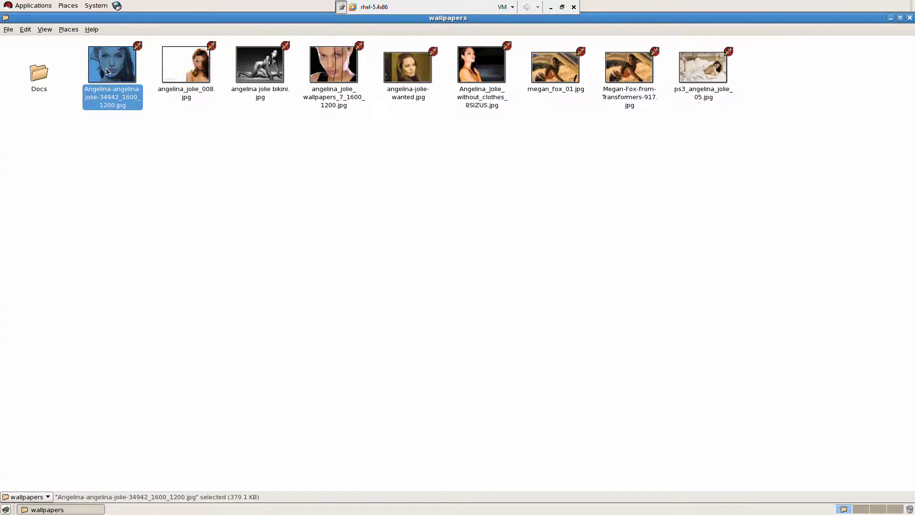
double_click(108, 70)
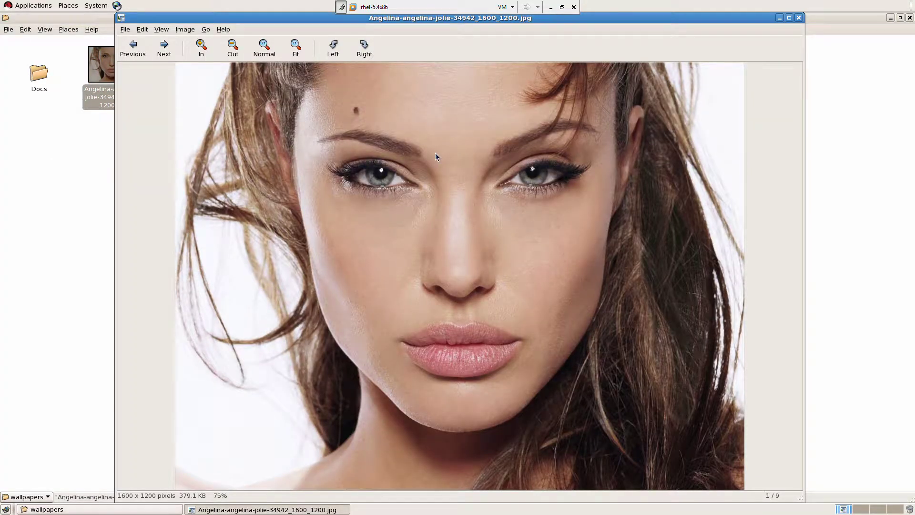
click(800, 18)
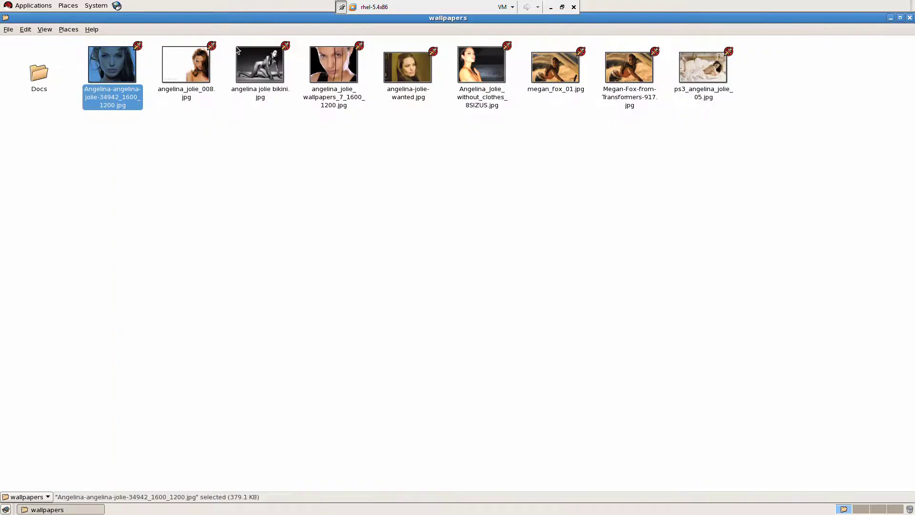
right_click(107, 63)
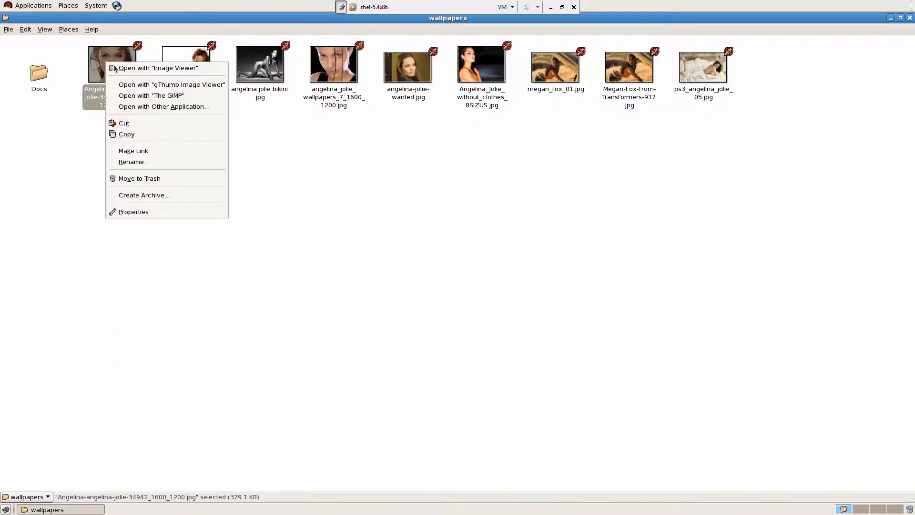
click(155, 86)
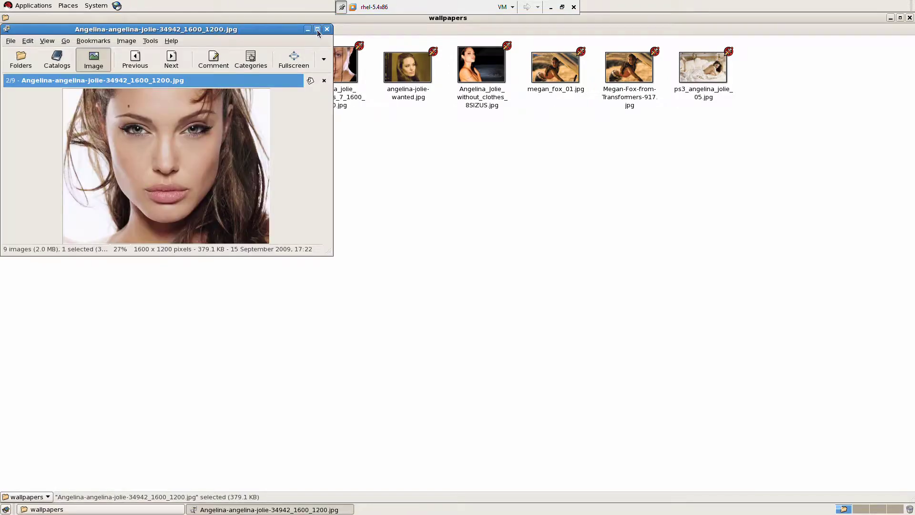
click(317, 30)
- Set the photo as a scaled wallpaper and check it on the desktop
right_click(229, 131)
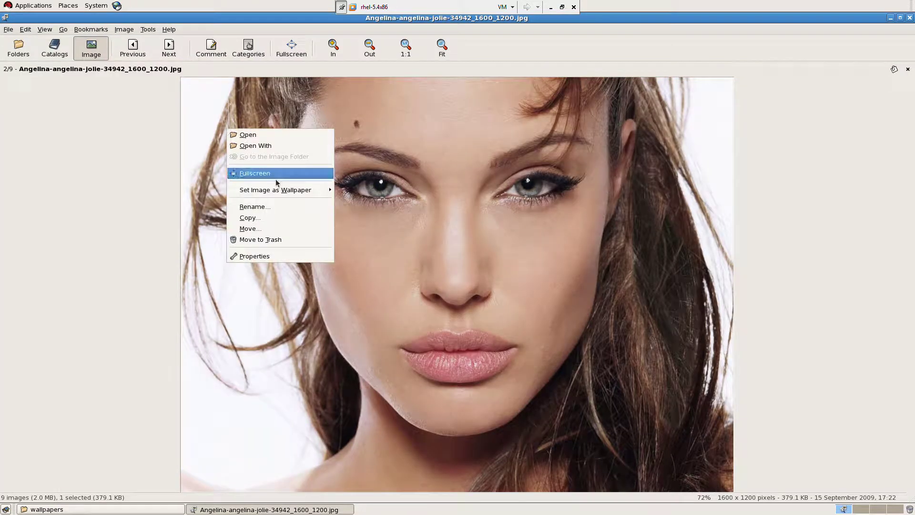
mouse_move(278, 190)
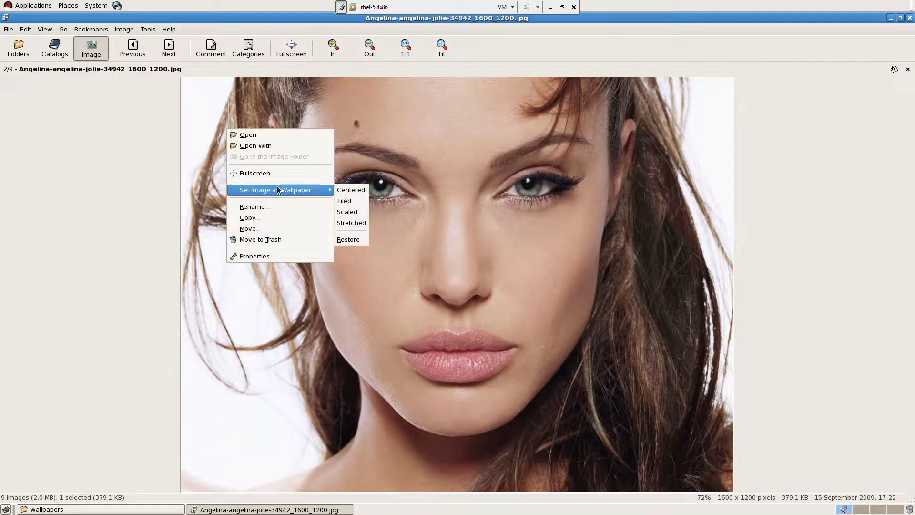
click(350, 211)
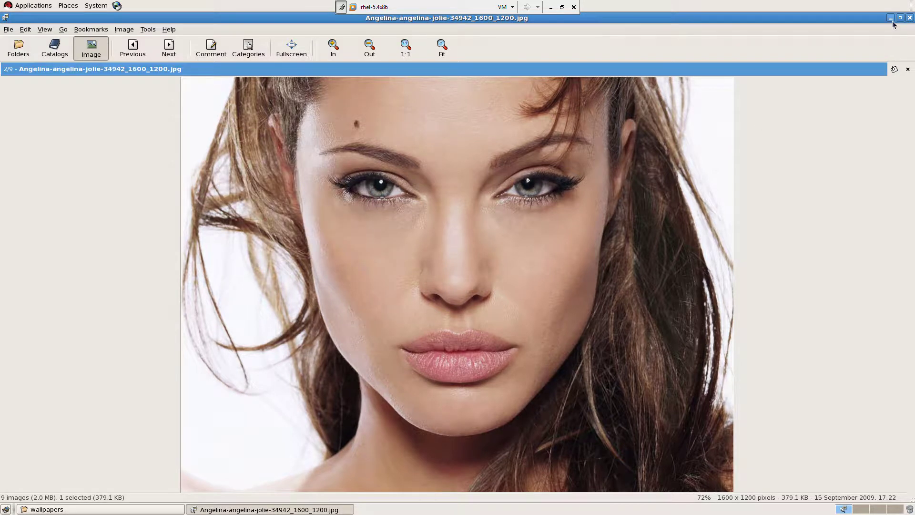
click(891, 19)
click(891, 18)
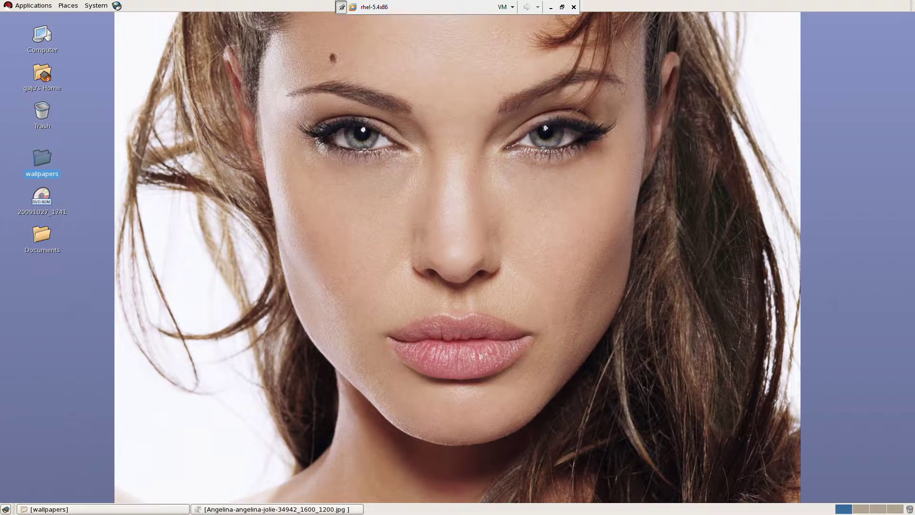
click(281, 509)
- Switch the wallpaper to centered and check it on the desktop
right_click(349, 349)
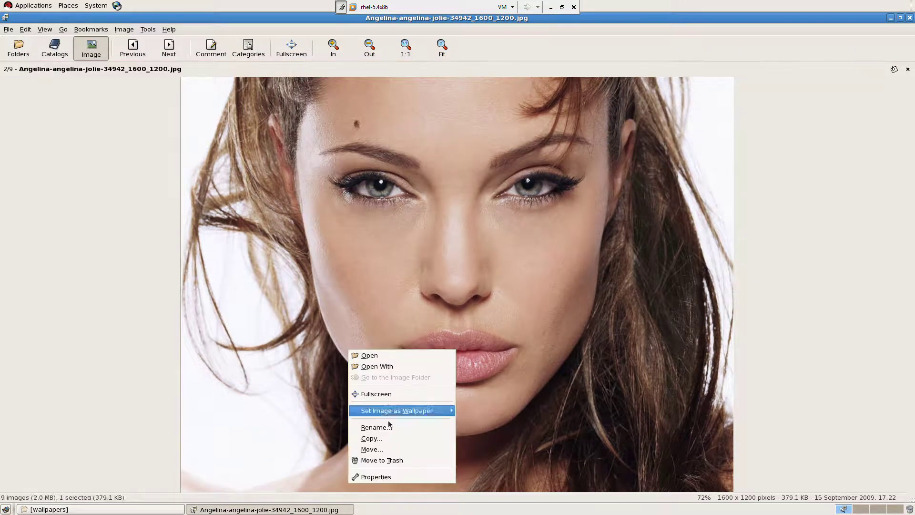
mouse_move(393, 414)
click(479, 413)
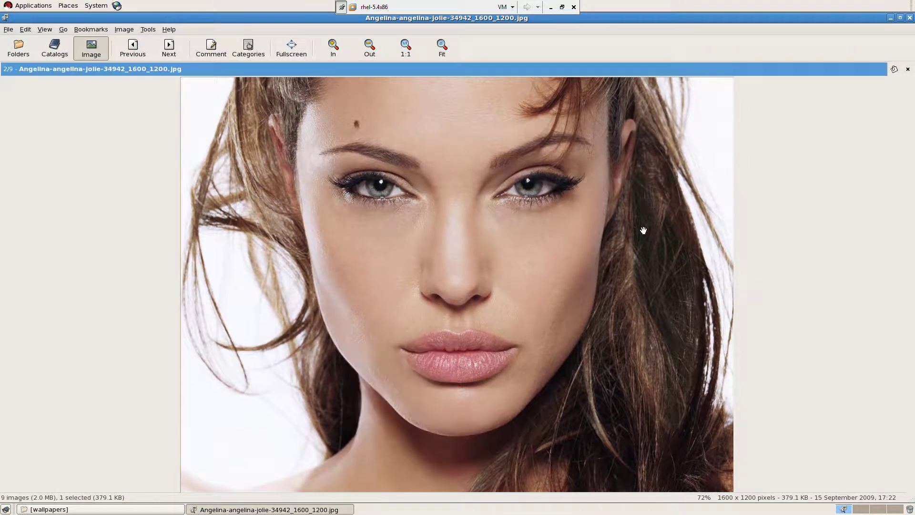
click(890, 19)
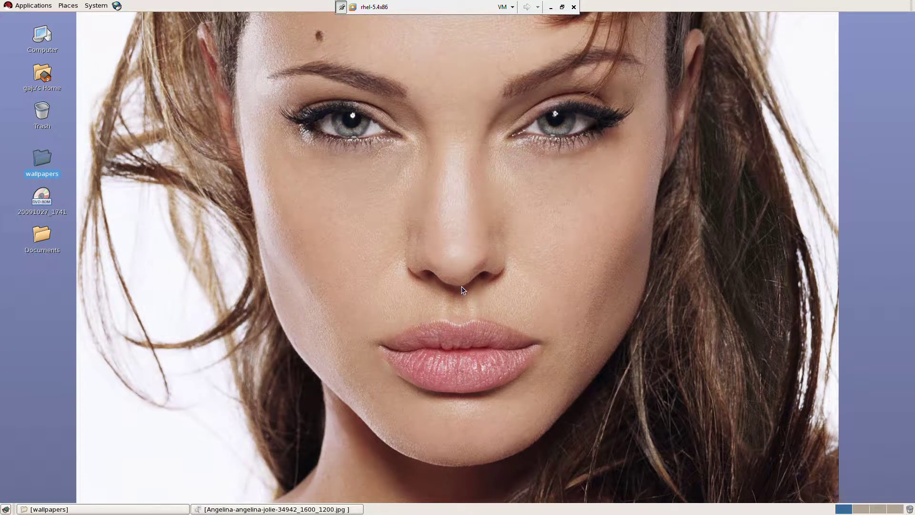
key(alt+Tab)
- Switch the photo wallpaper to stretched
right_click(349, 232)
mouse_move(401, 292)
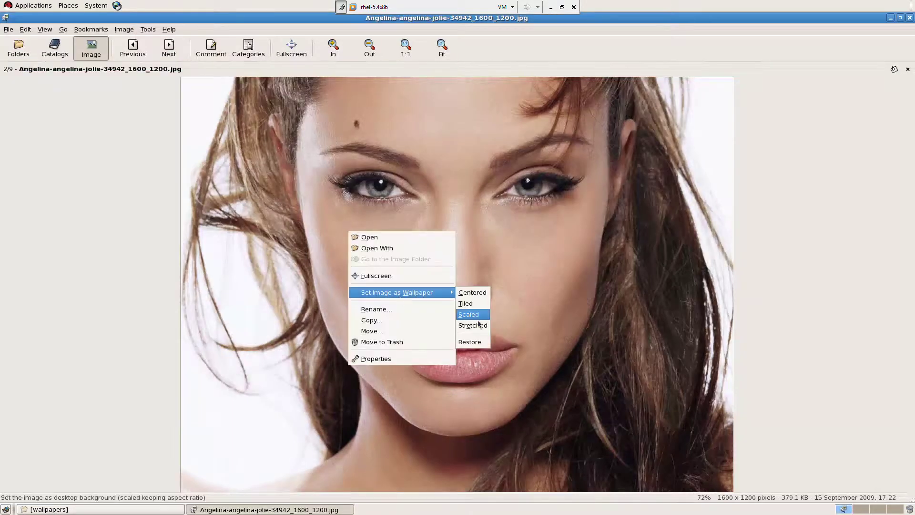
click(479, 328)
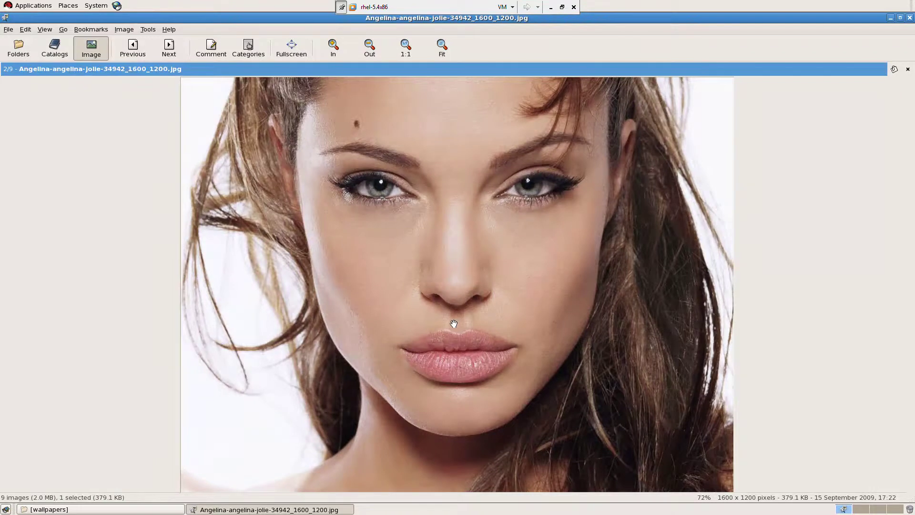
right_click(413, 239)
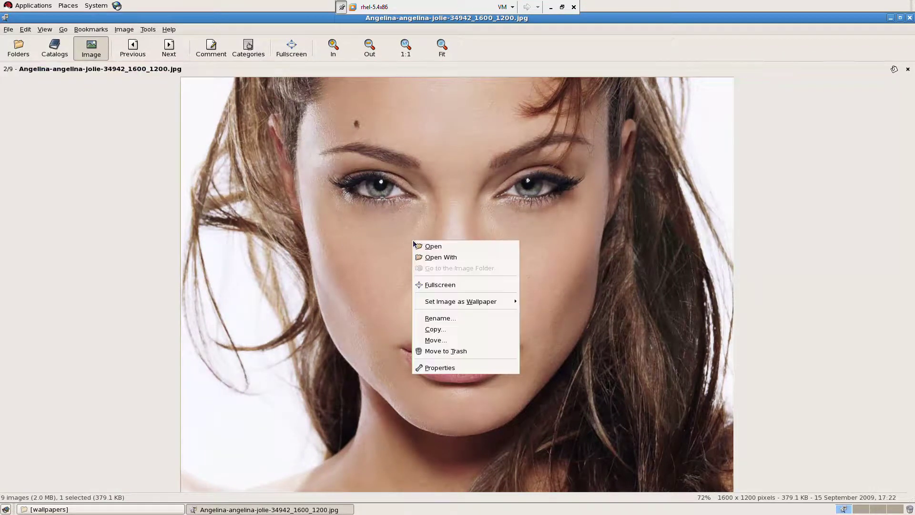
- Exit full-screen viewing, minimize gThumb, and close it from its taskbar button
click(425, 245)
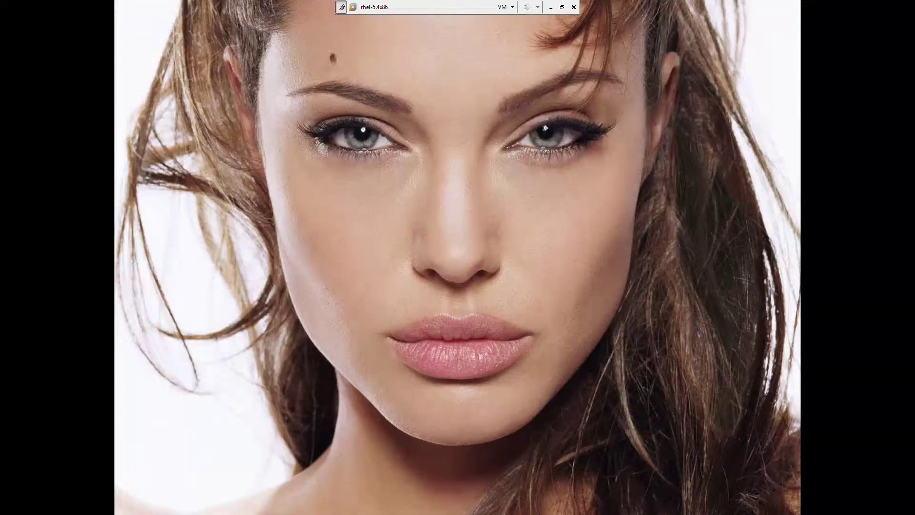
key(Escape)
right_click(422, 201)
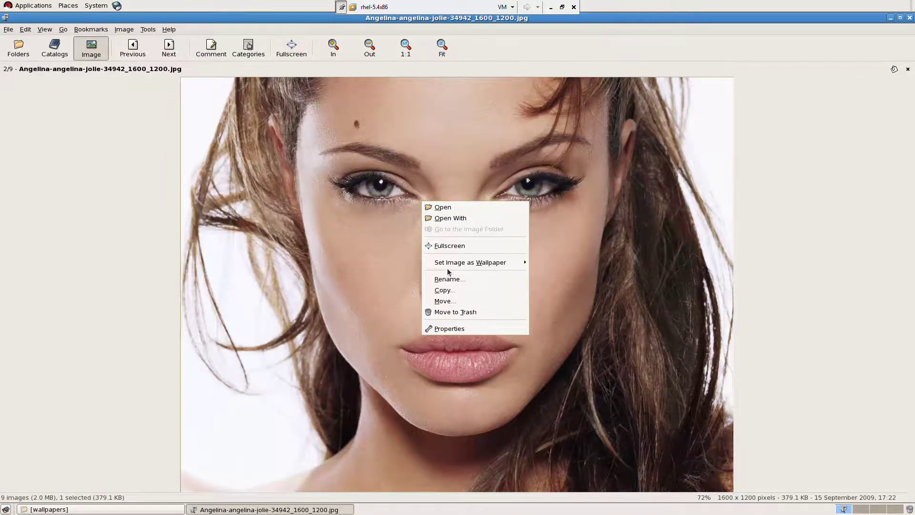
click(550, 275)
click(890, 17)
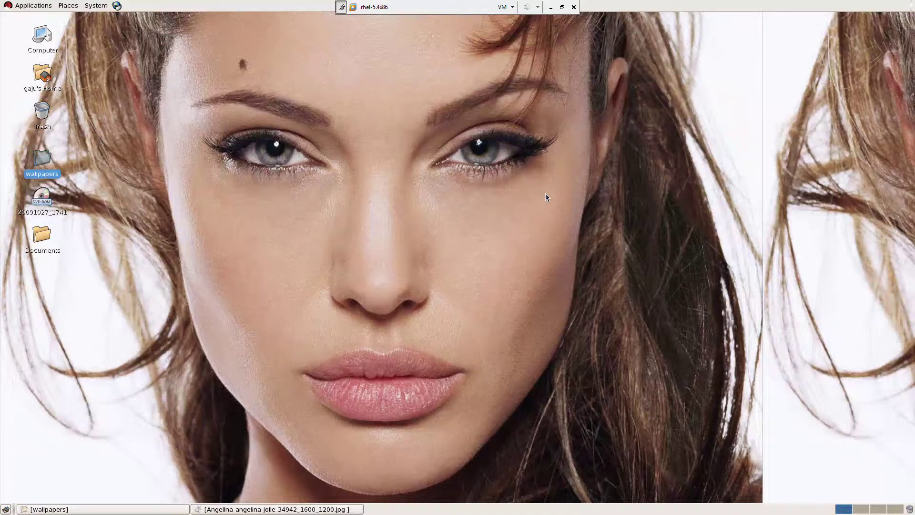
click(240, 176)
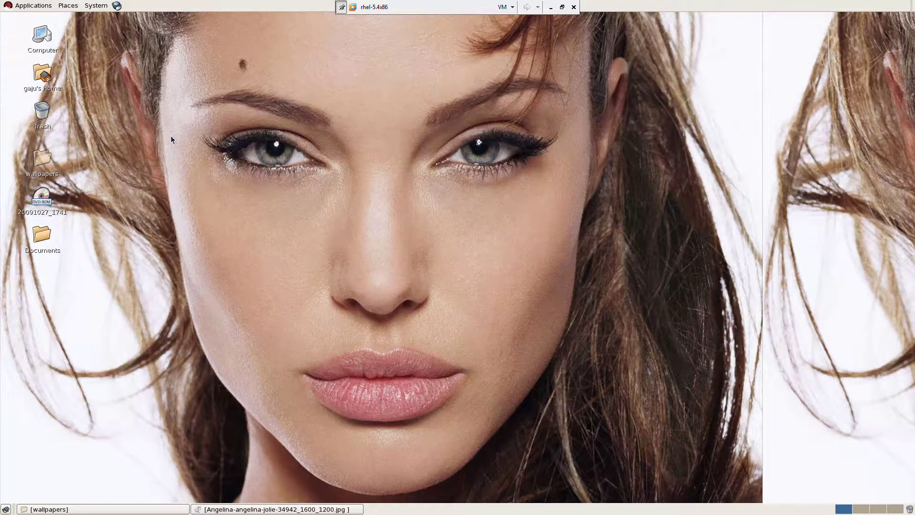
right_click(251, 510)
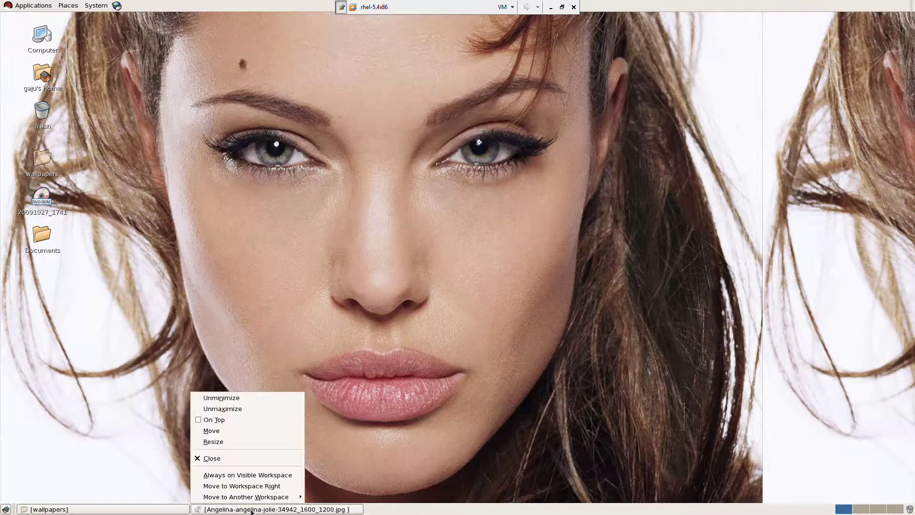
click(256, 459)
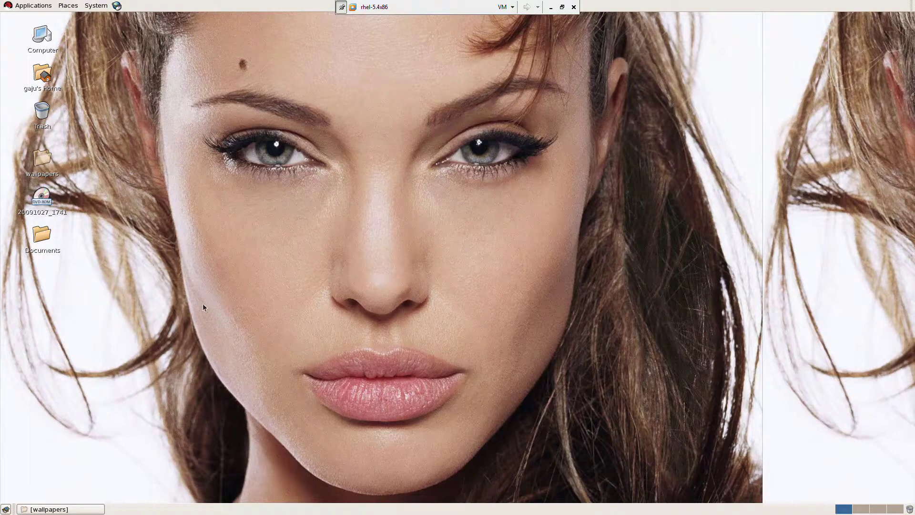
- Close the wallpapers folder and open Date & Time, authenticating with the root password
click(96, 509)
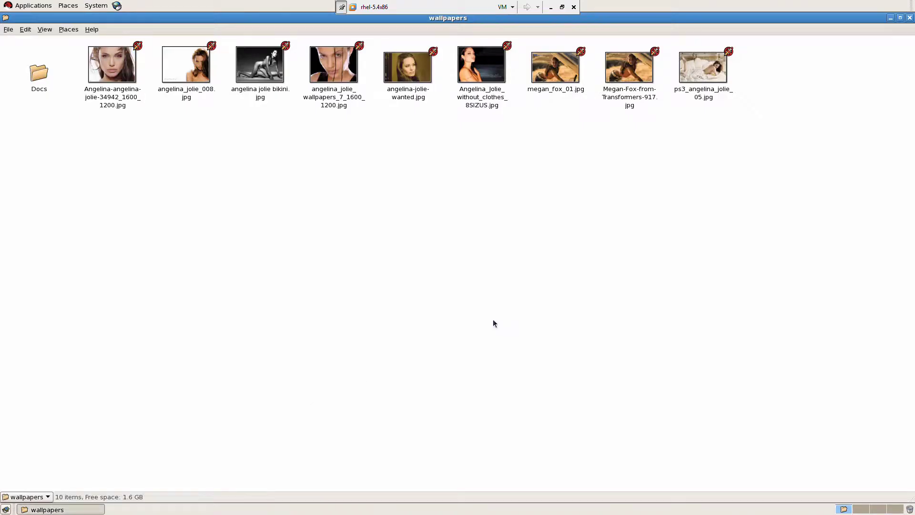
click(909, 18)
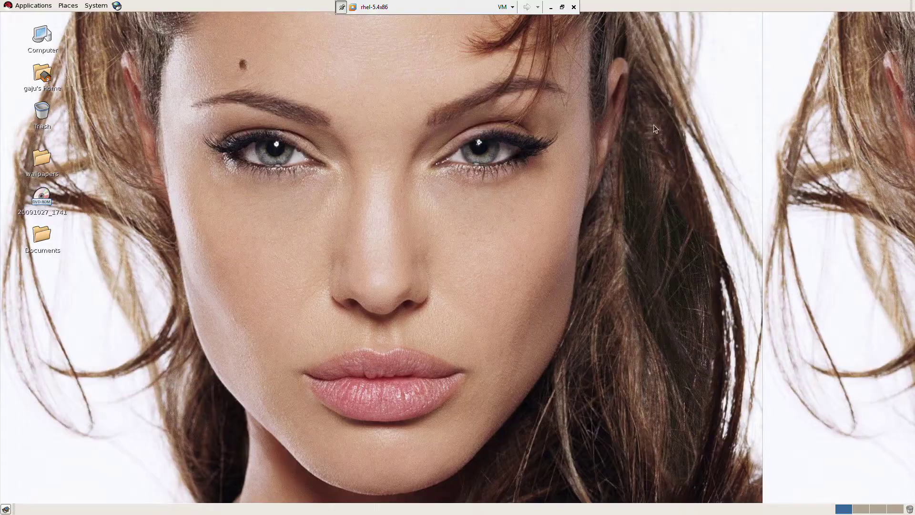
click(95, 5)
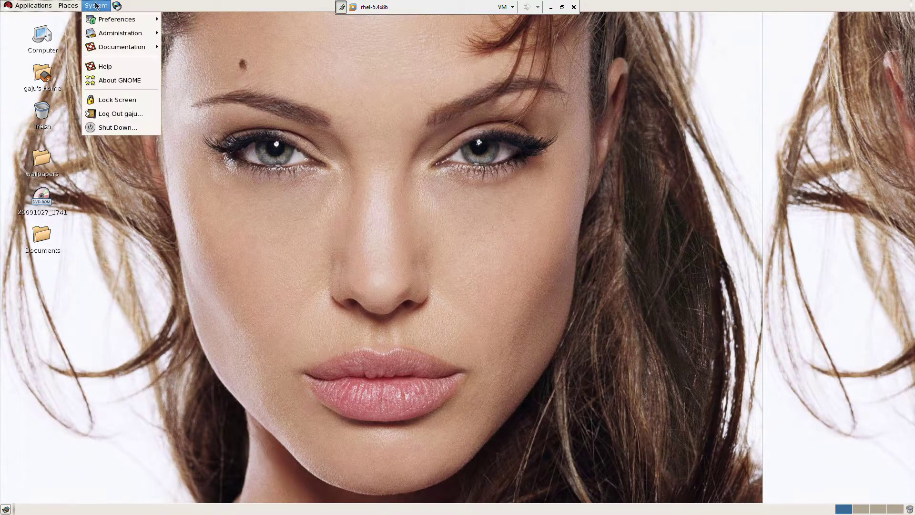
mouse_move(108, 36)
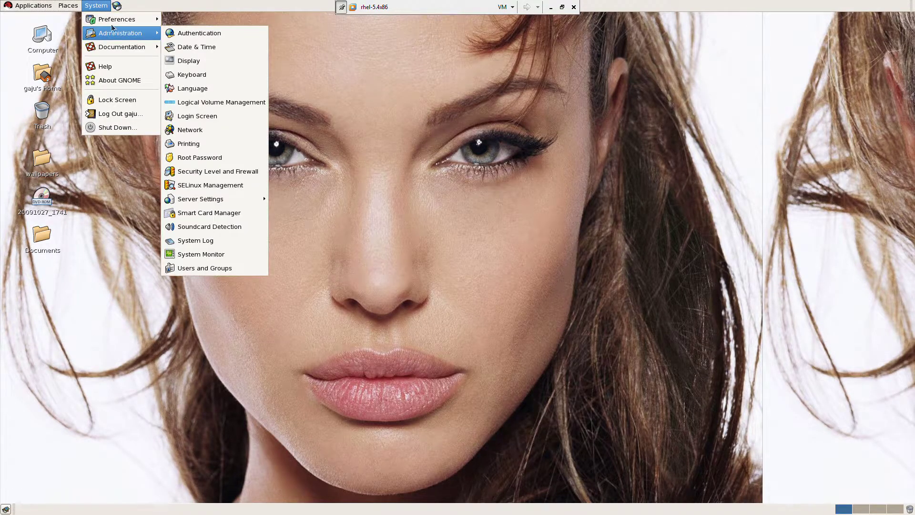
click(216, 47)
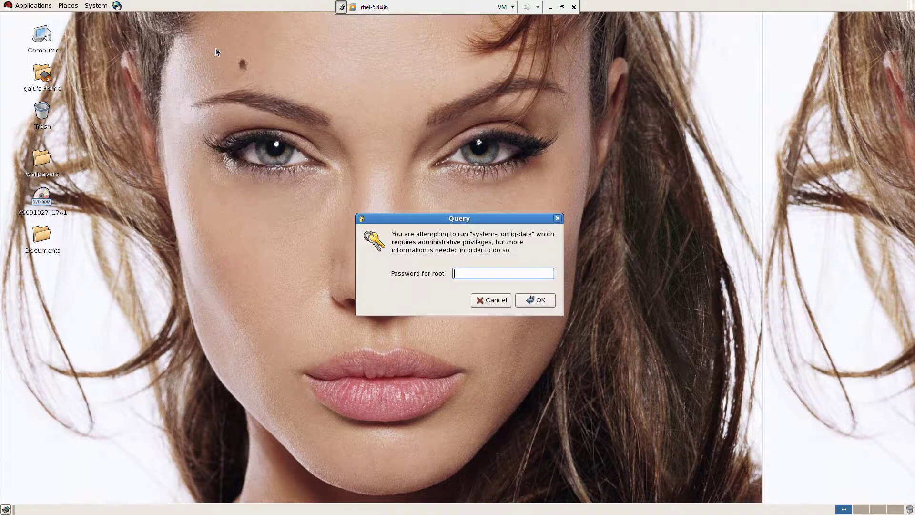
text(********)
key(Return)
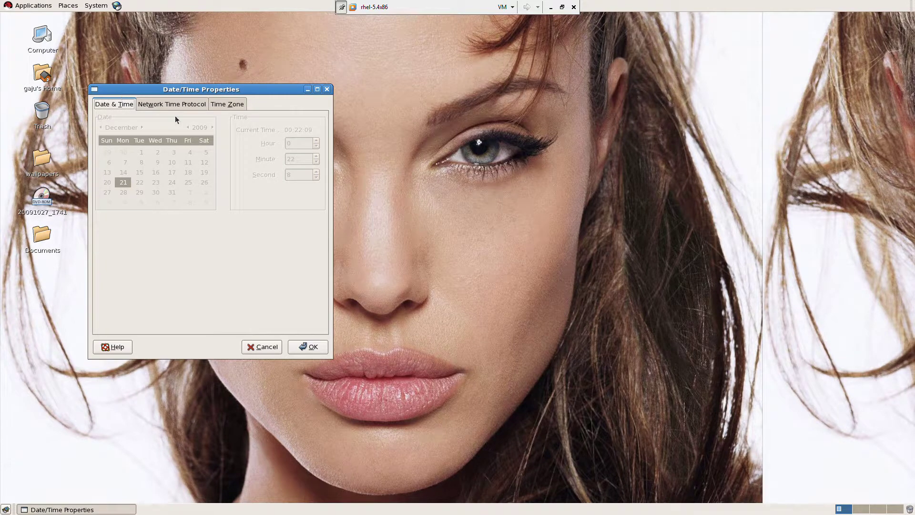
- Review the Network Time Protocol and Time Zone tabs, then close Date/Time Properties
click(173, 104)
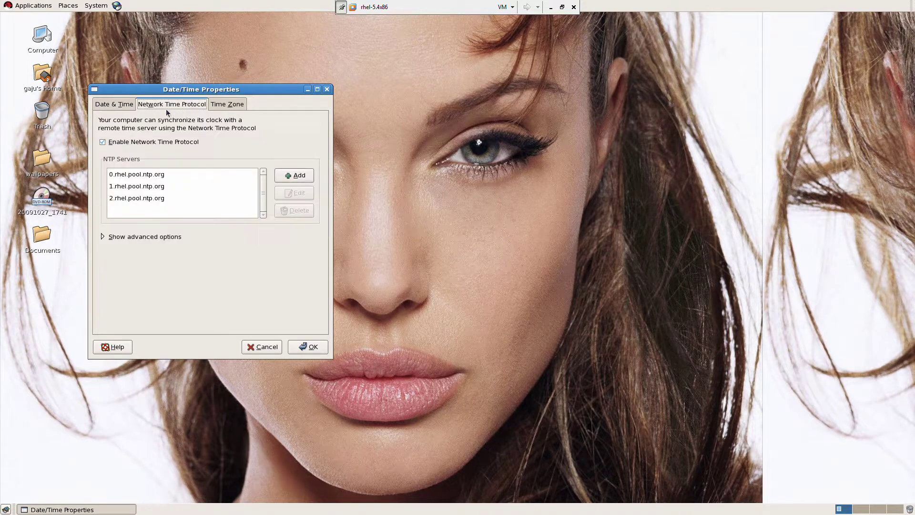
click(115, 108)
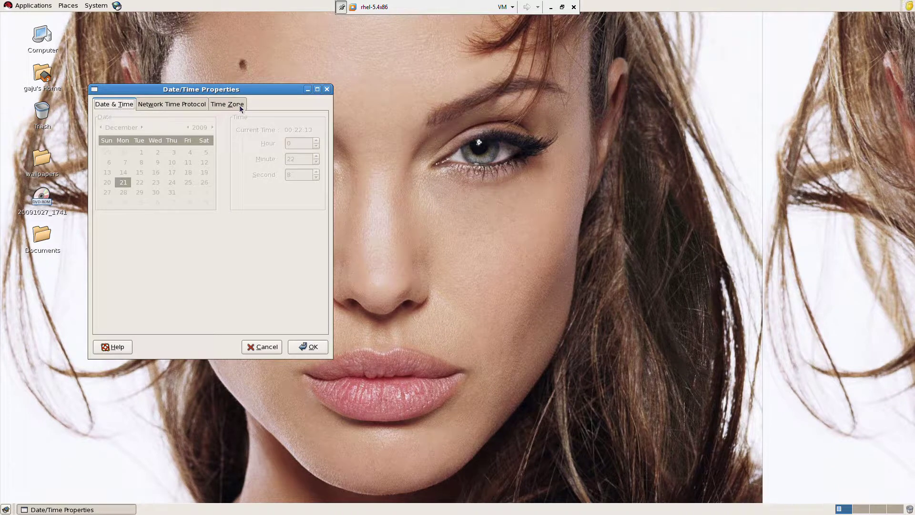
click(235, 106)
click(327, 89)
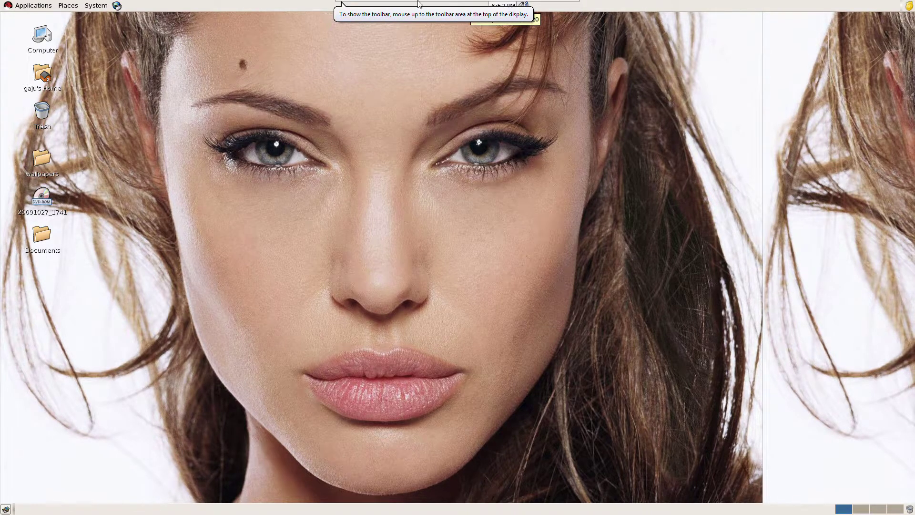
- Add a Clock to the bottom panel from the Add to Panel list
mouse_move(346, 5)
click(342, 6)
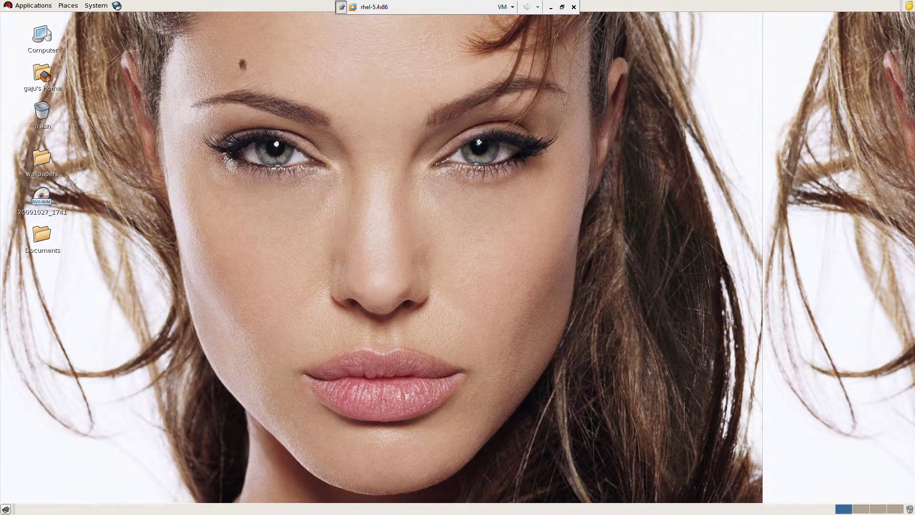
right_click(683, 509)
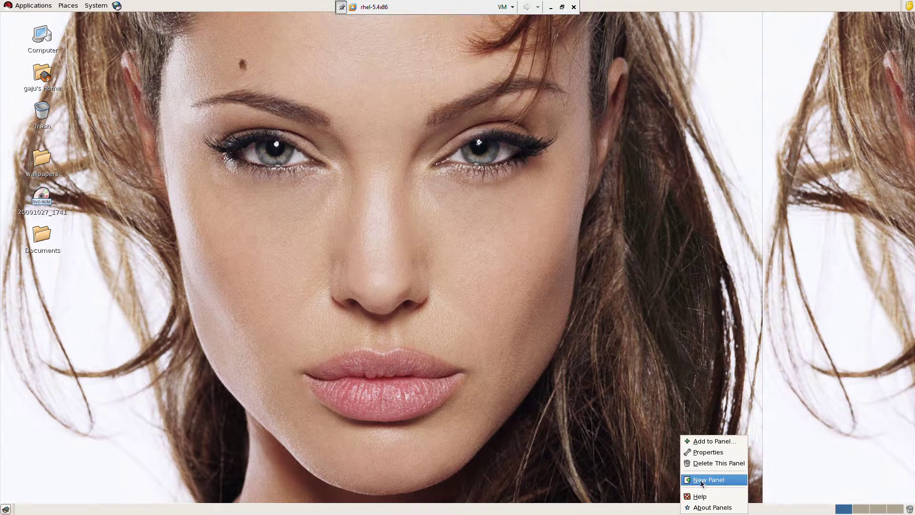
click(704, 441)
mouse_move(581, 188)
mouse_down()
mouse_move(578, 228)
mouse_move(576, 200)
mouse_up()
click(366, 192)
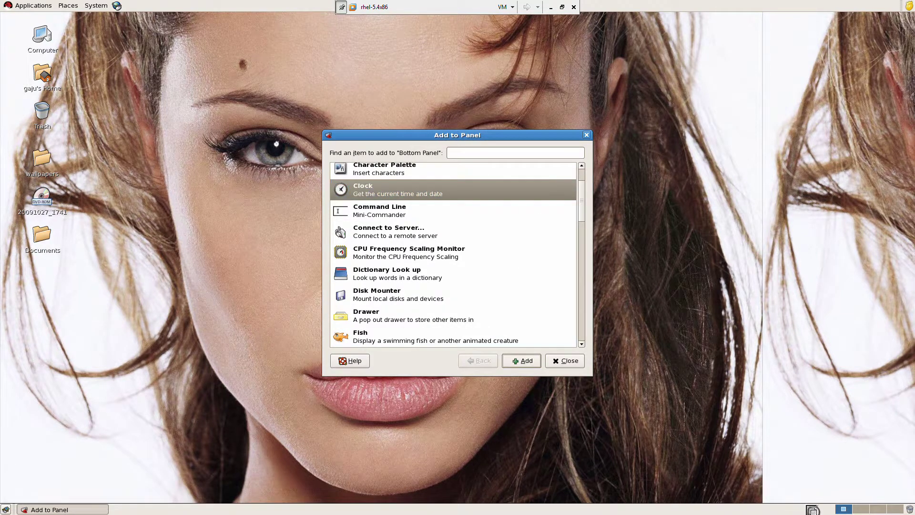
drag(812, 509, 812, 509)
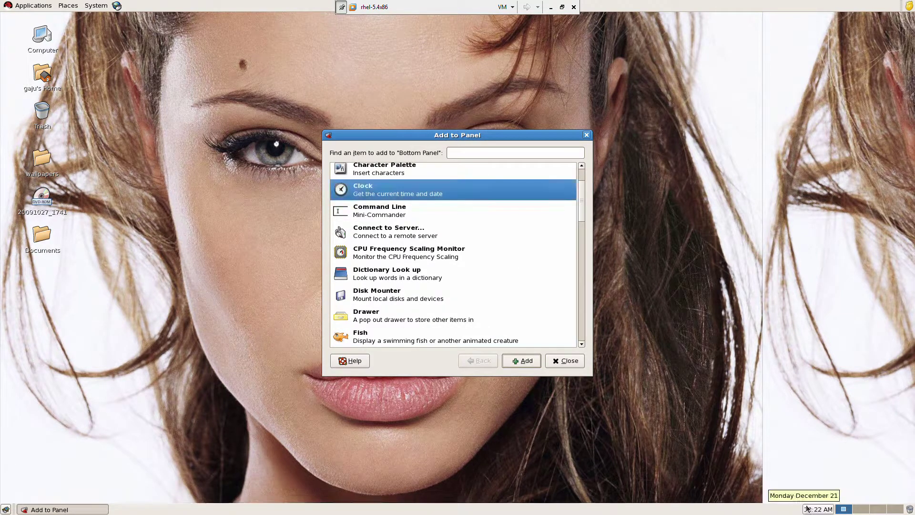
- Browse the Connect to Server and Main Menu items, then close the Add to Panel dialog
click(366, 235)
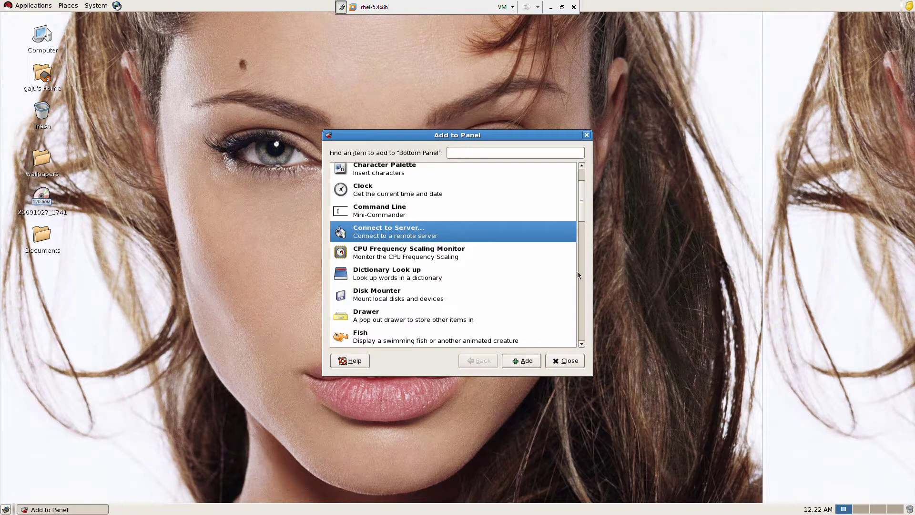
drag(579, 216, 589, 279)
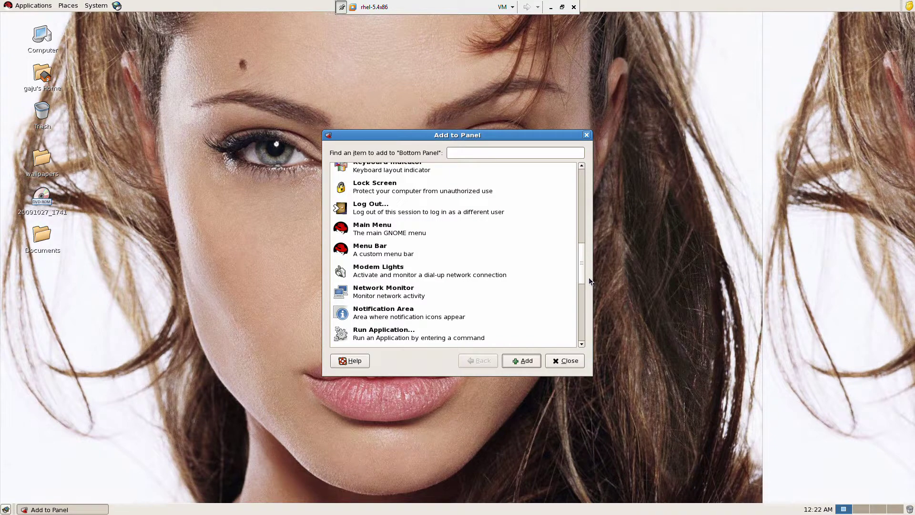
click(347, 232)
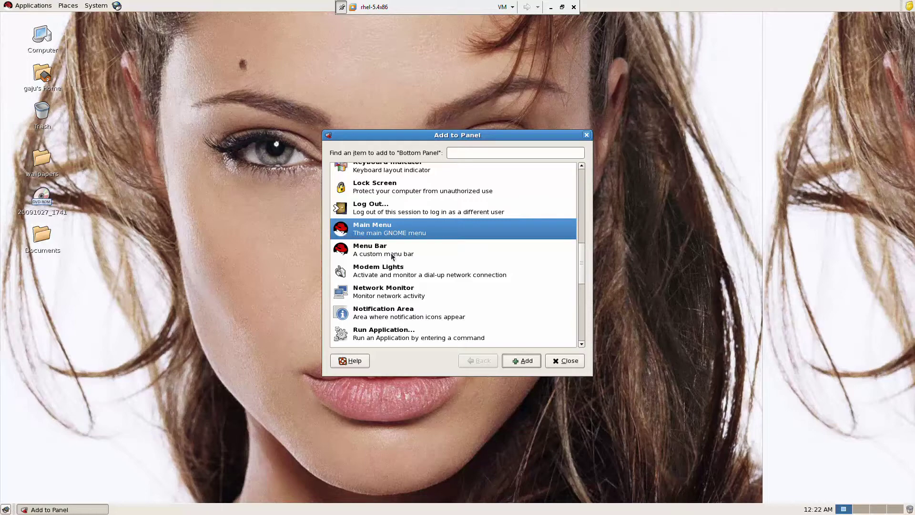
drag(582, 264, 584, 329)
click(586, 135)
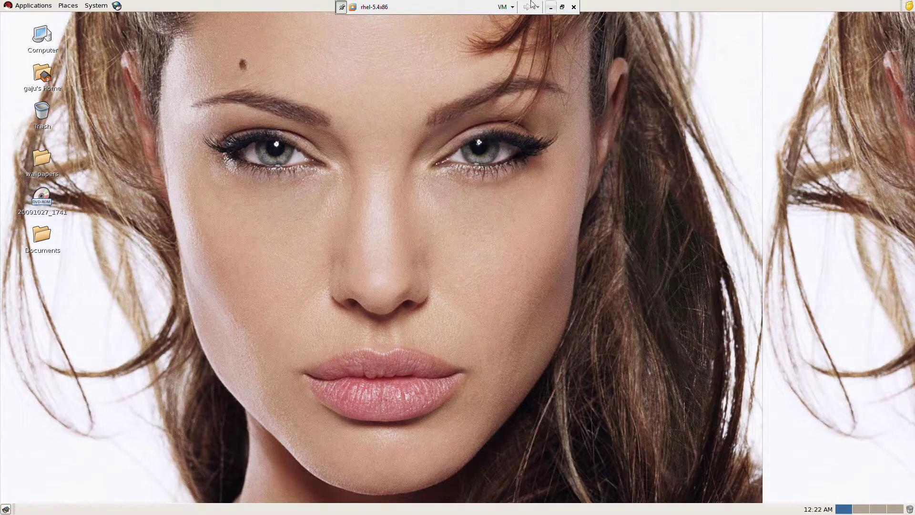
- Minimize the VM to Windows 7, restore the RHEL session, and open System > Preferences
click(551, 7)
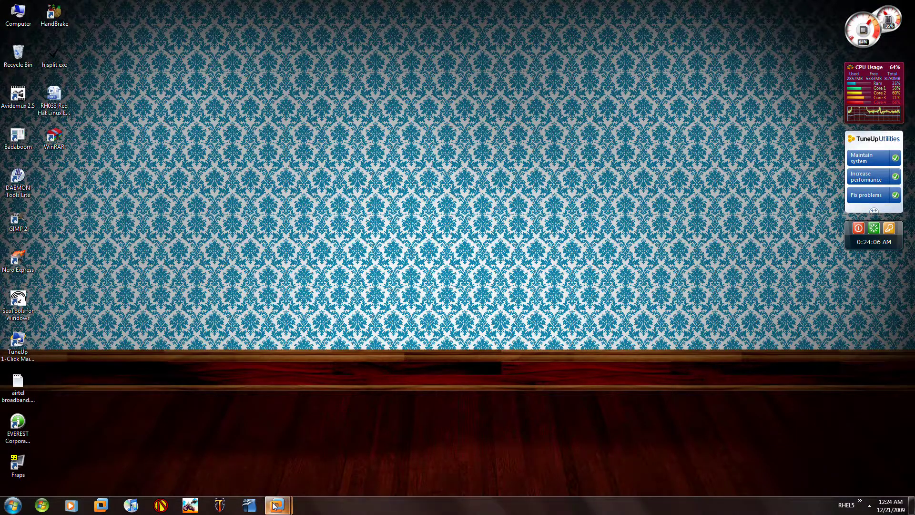
mouse_move(275, 506)
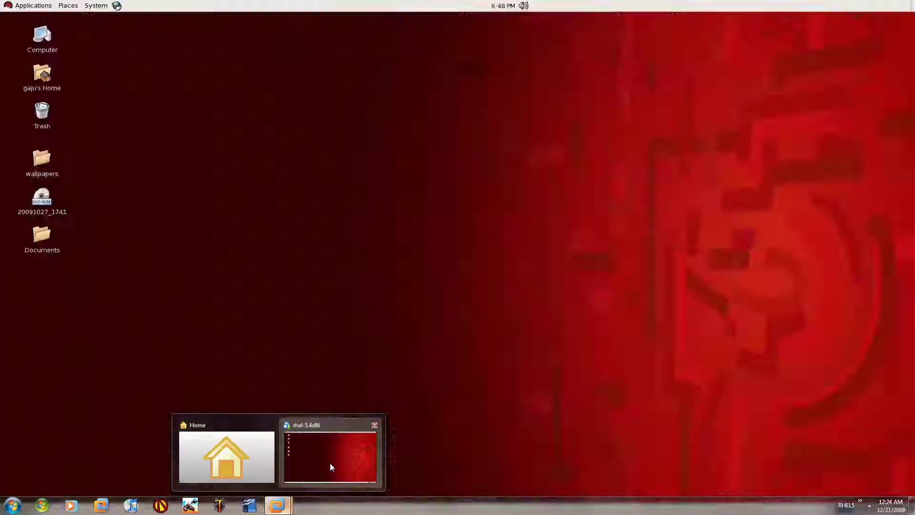
click(331, 465)
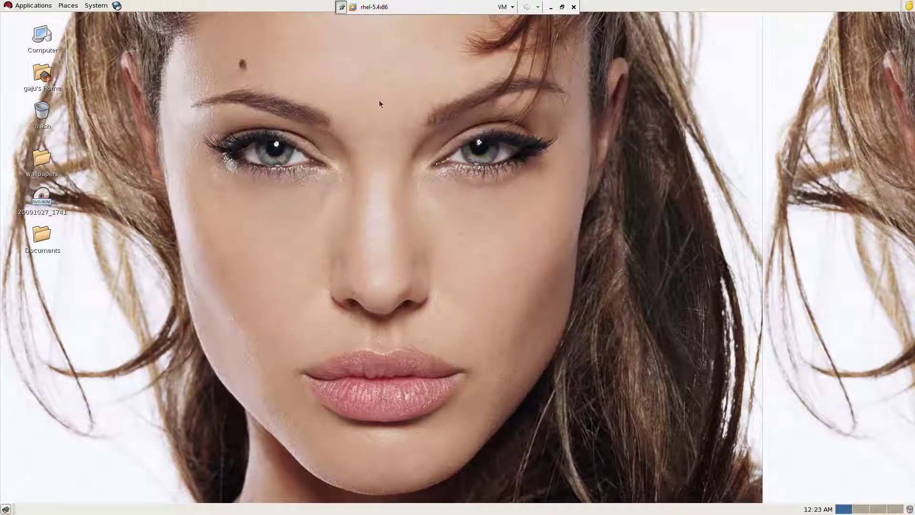
click(100, 7)
mouse_move(114, 19)
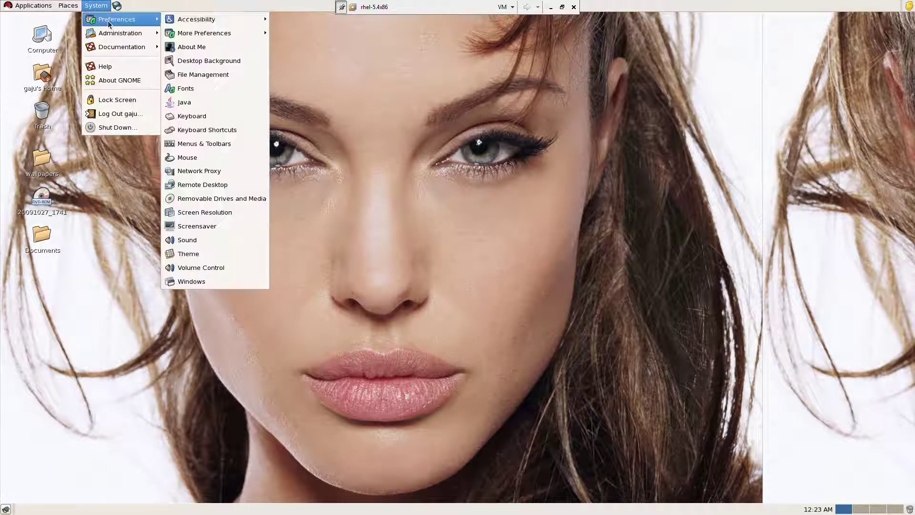
mouse_move(200, 24)
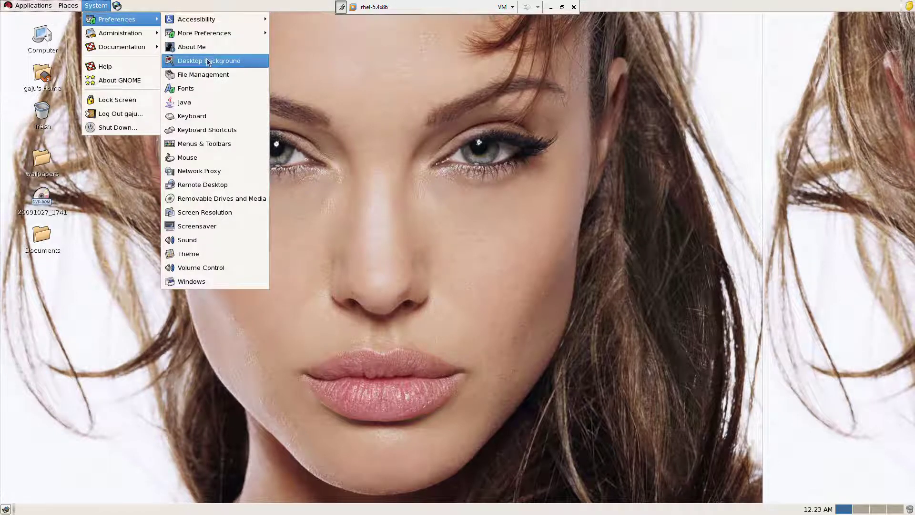